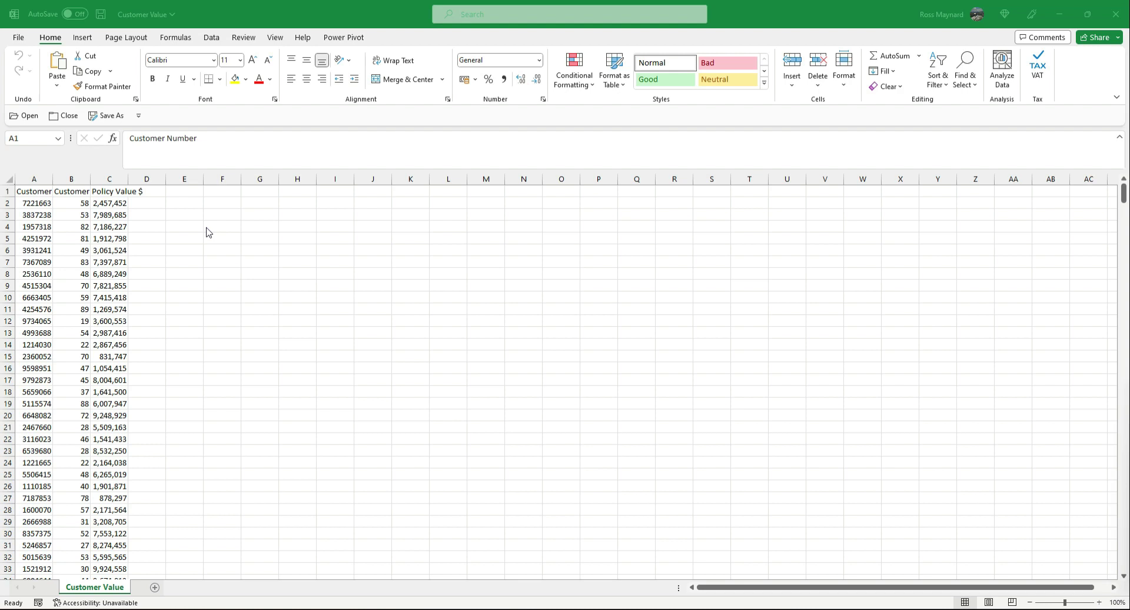
# Review the Customer Number, Customer Age and Policy Value $ headers in the Customer Value file and close it
pyautogui.click(40, 192)
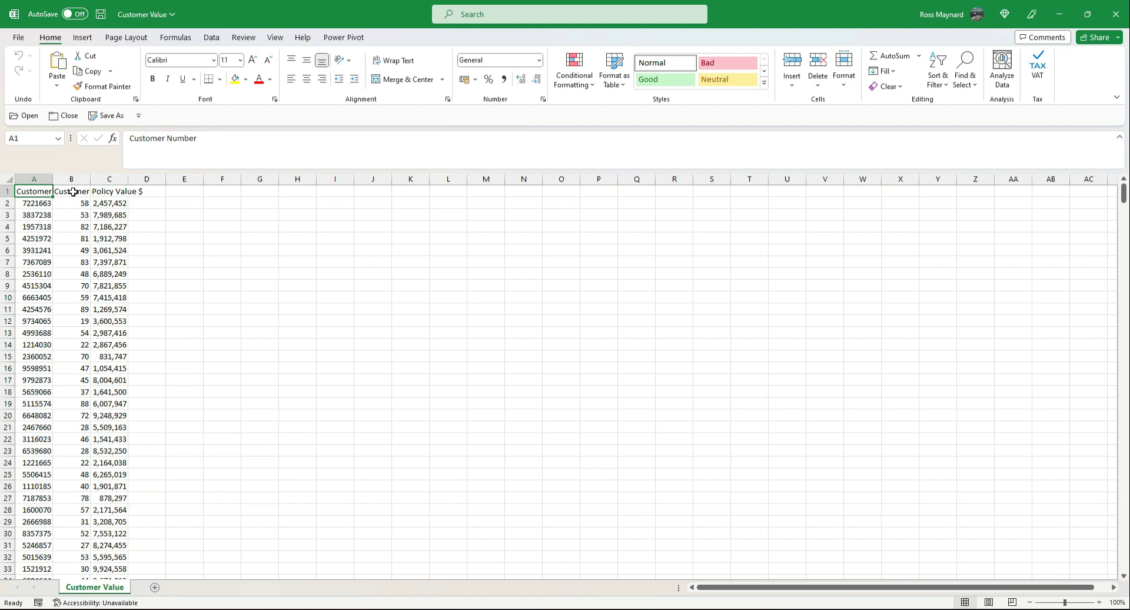
pyautogui.click(73, 191)
pyautogui.click(104, 192)
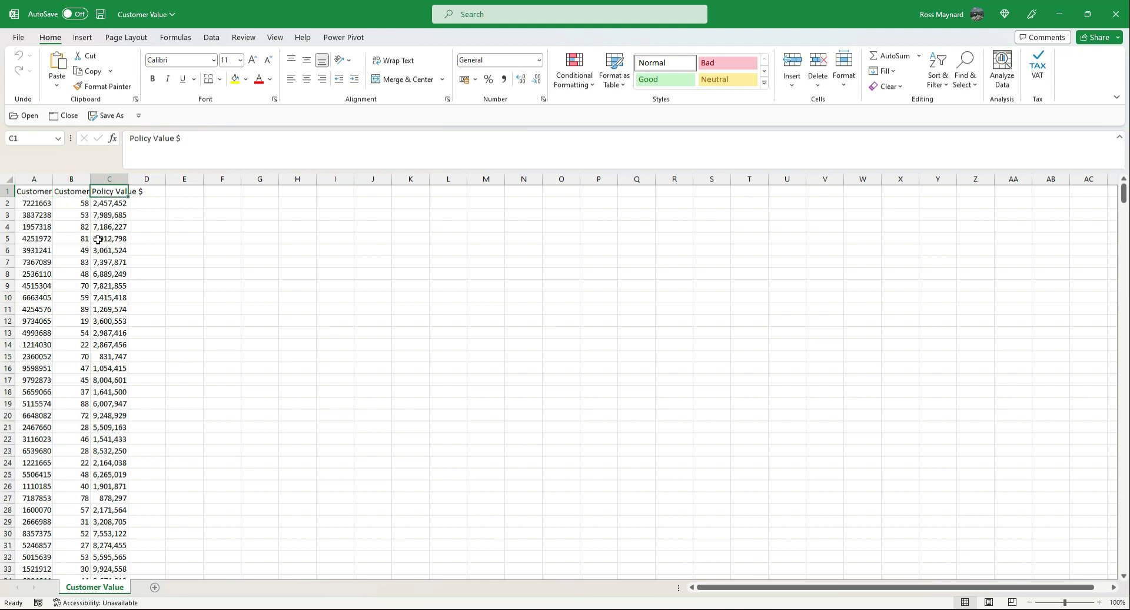
pyautogui.click(82, 191)
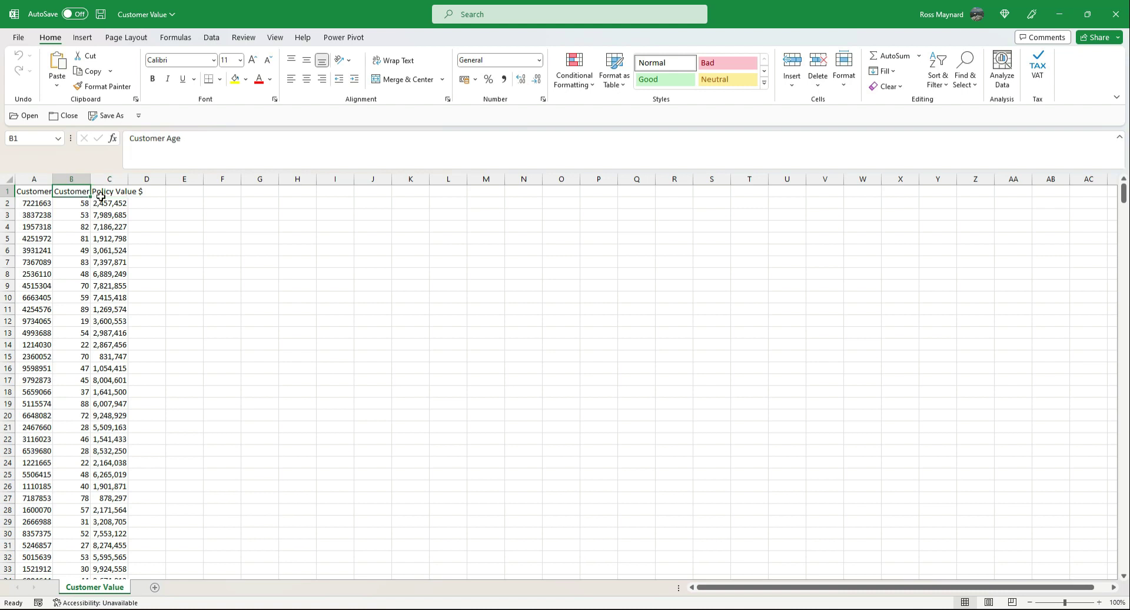
pyautogui.click(99, 194)
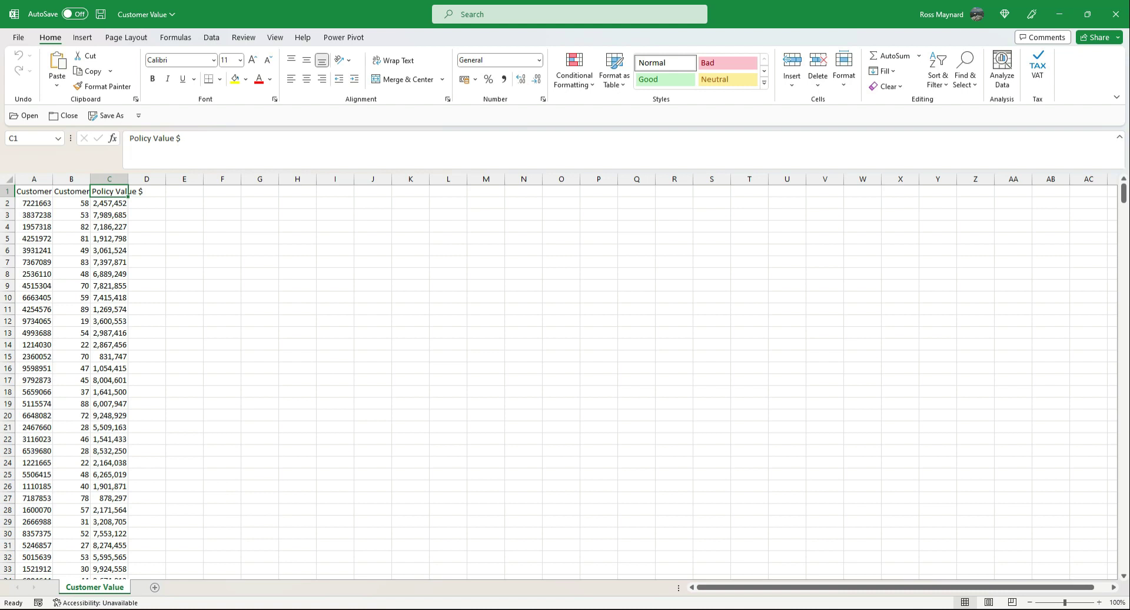
pyautogui.click(260, 284)
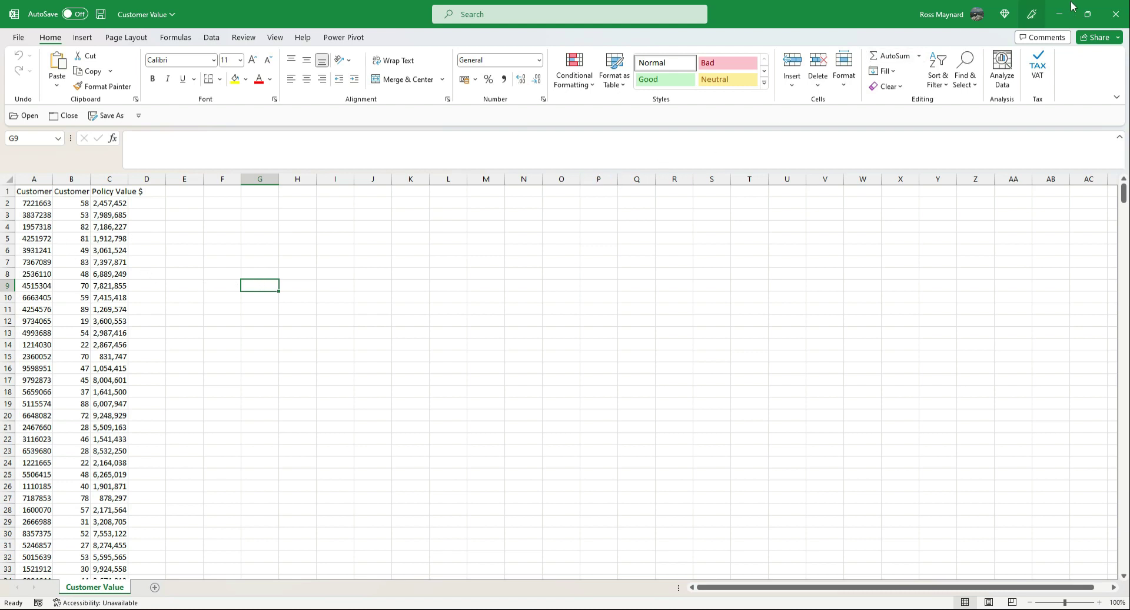
pyautogui.click(1115, 14)
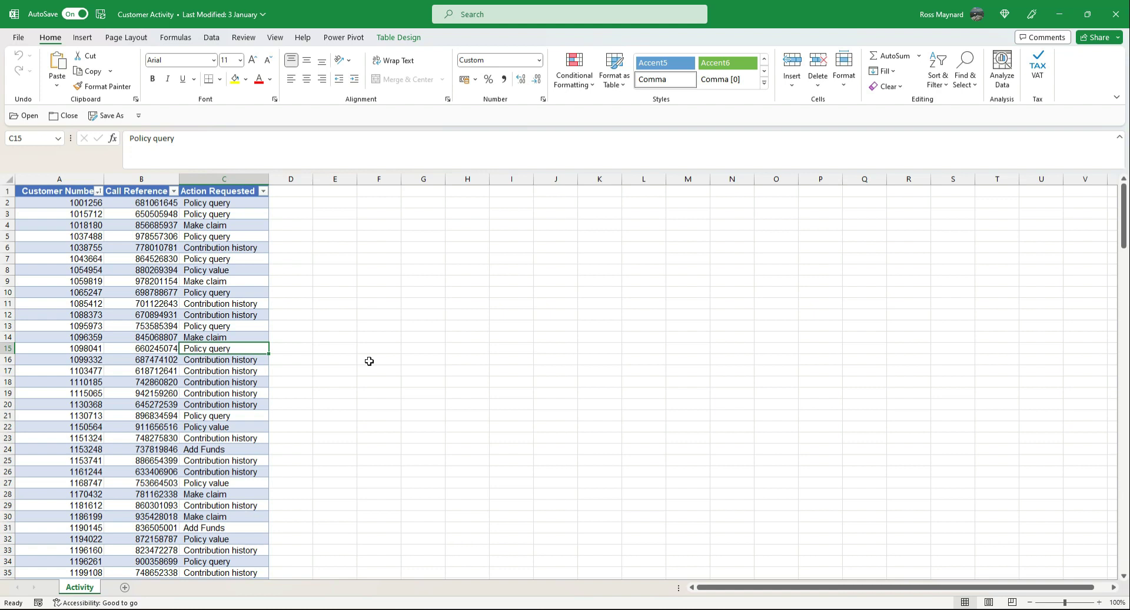
# Review the Customer Number, Call Reference and Action Requested headers in the Customer Activity table
pyautogui.click(71, 191)
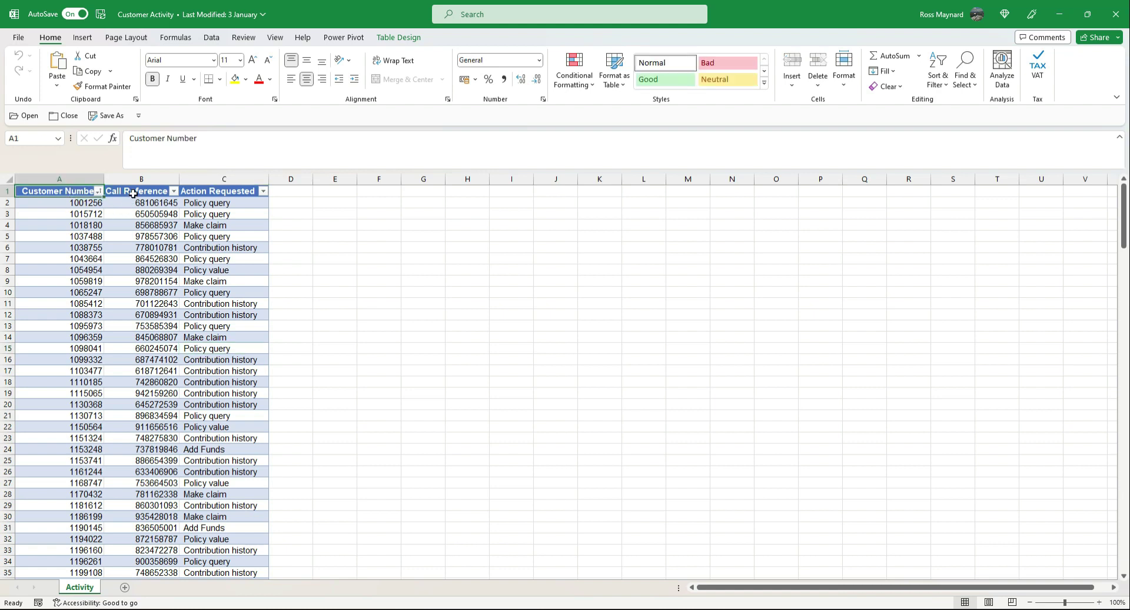
pyautogui.click(132, 193)
pyautogui.click(216, 193)
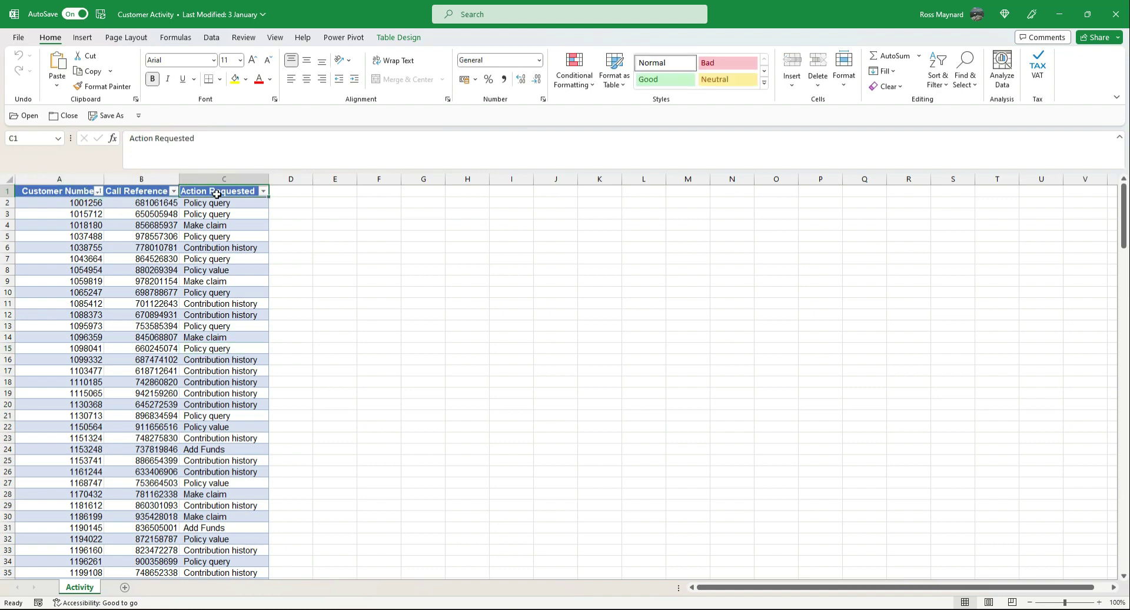
pyautogui.click(148, 193)
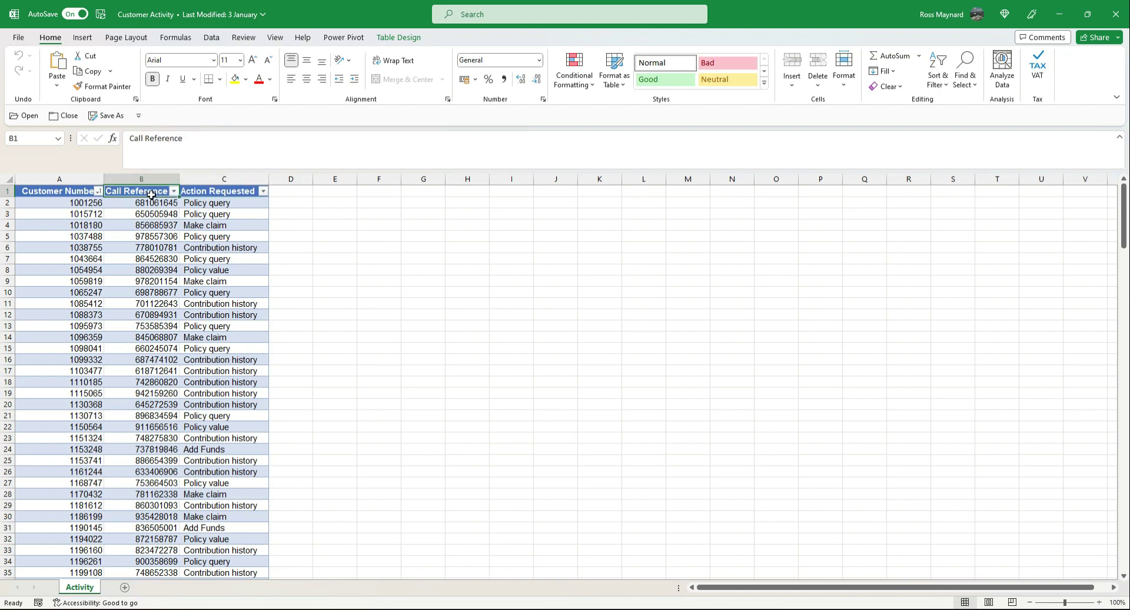
pyautogui.click(196, 192)
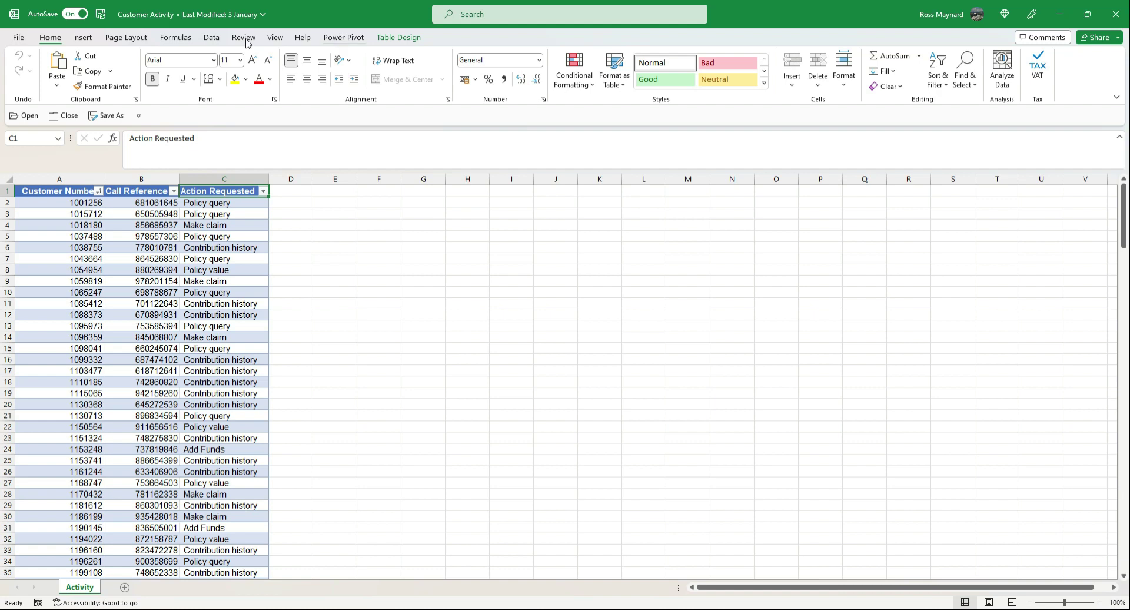
# Check in the Excel options that the Microsoft Power Pivot for Excel COM add-in is enabled, and accept the add-in list
pyautogui.click(17, 38)
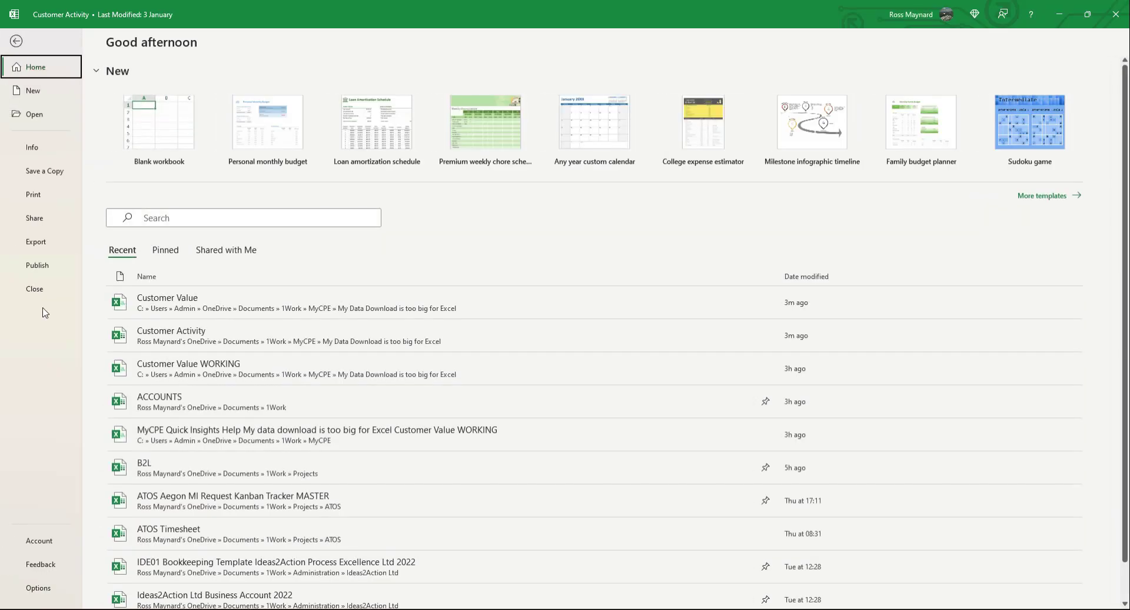
pyautogui.press('Escape')
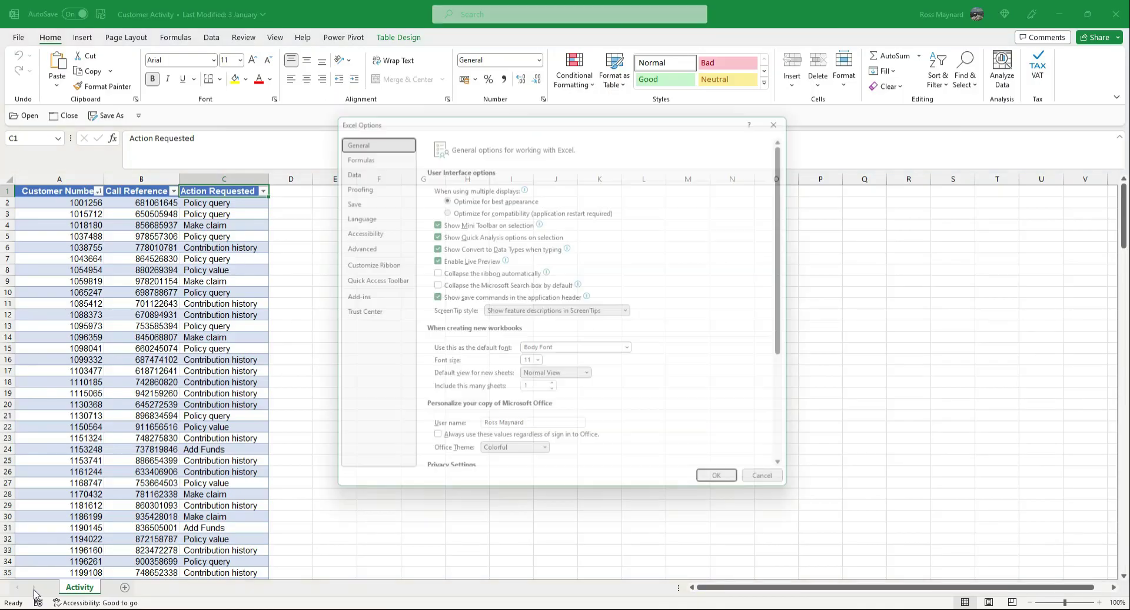
pyautogui.click(355, 304)
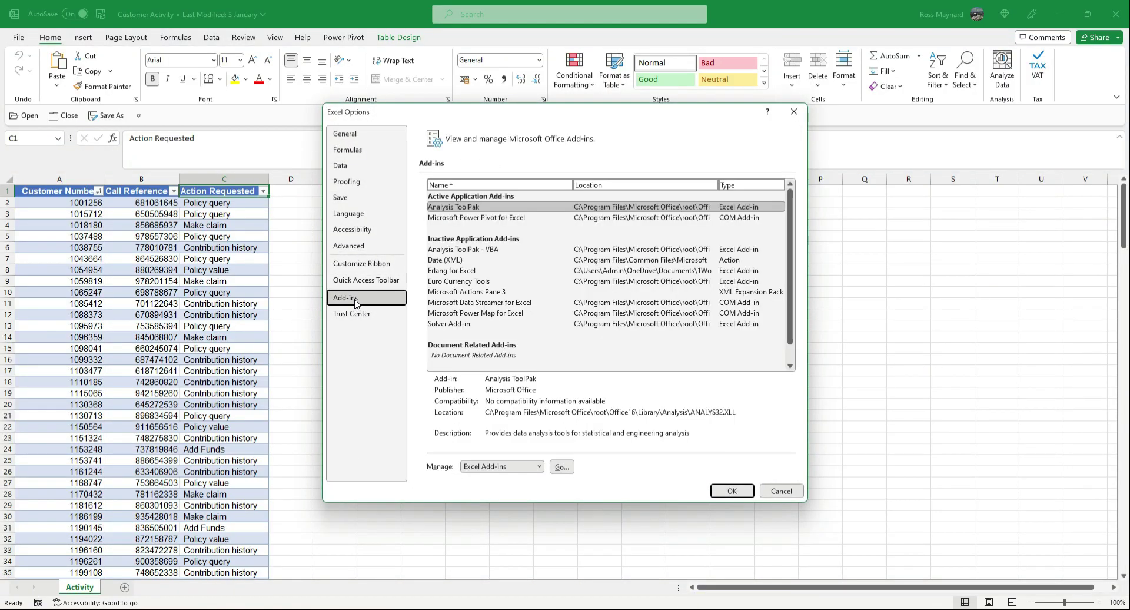
pyautogui.click(539, 467)
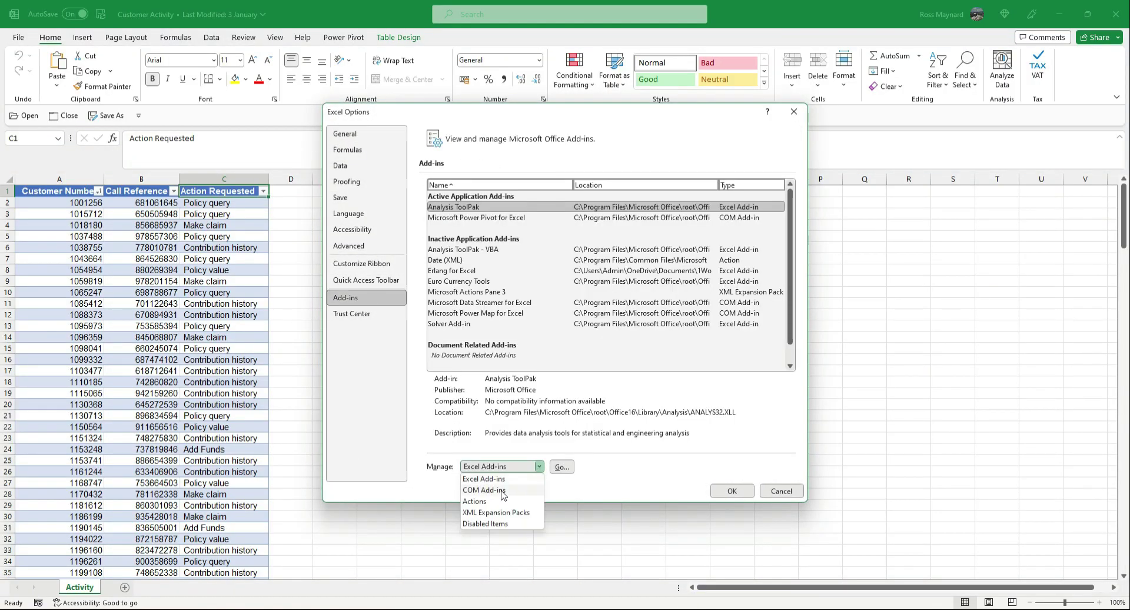
pyautogui.click(500, 488)
pyautogui.click(561, 467)
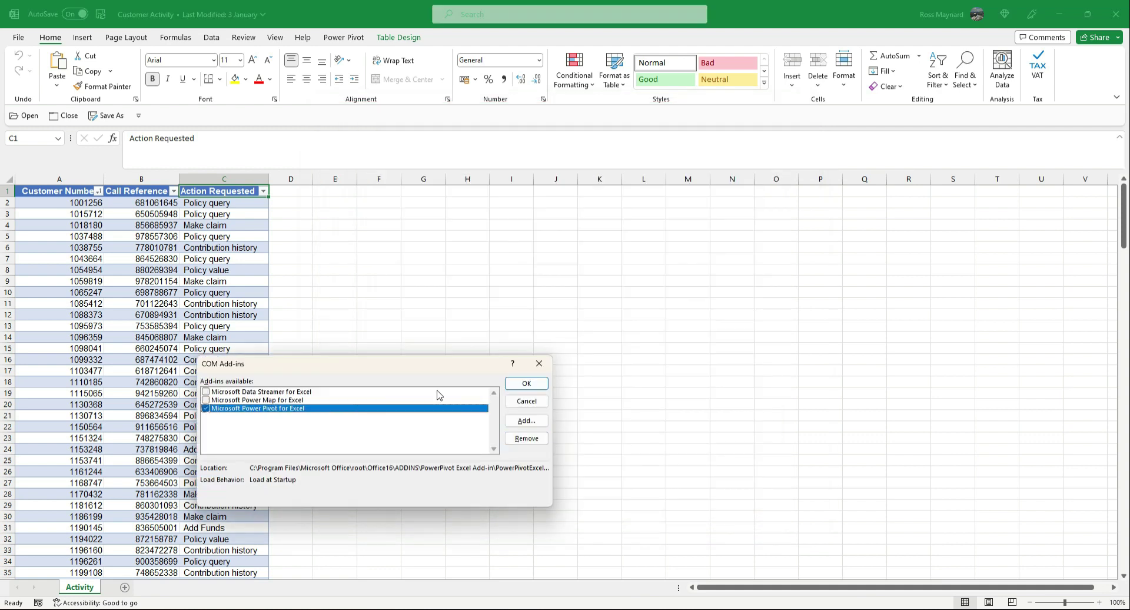
pyautogui.click(520, 384)
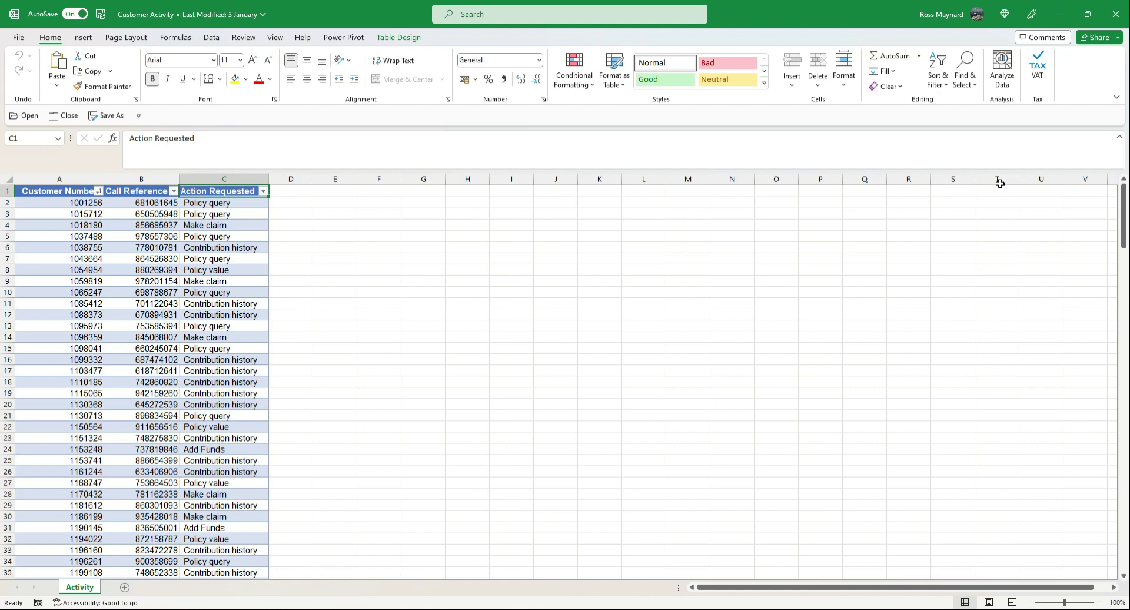
# Close Customer Activity and save the blank workbook as "Power Pivot Quick Insight" in the "My Data Download is too big for Excel" folder
pyautogui.click(1117, 14)
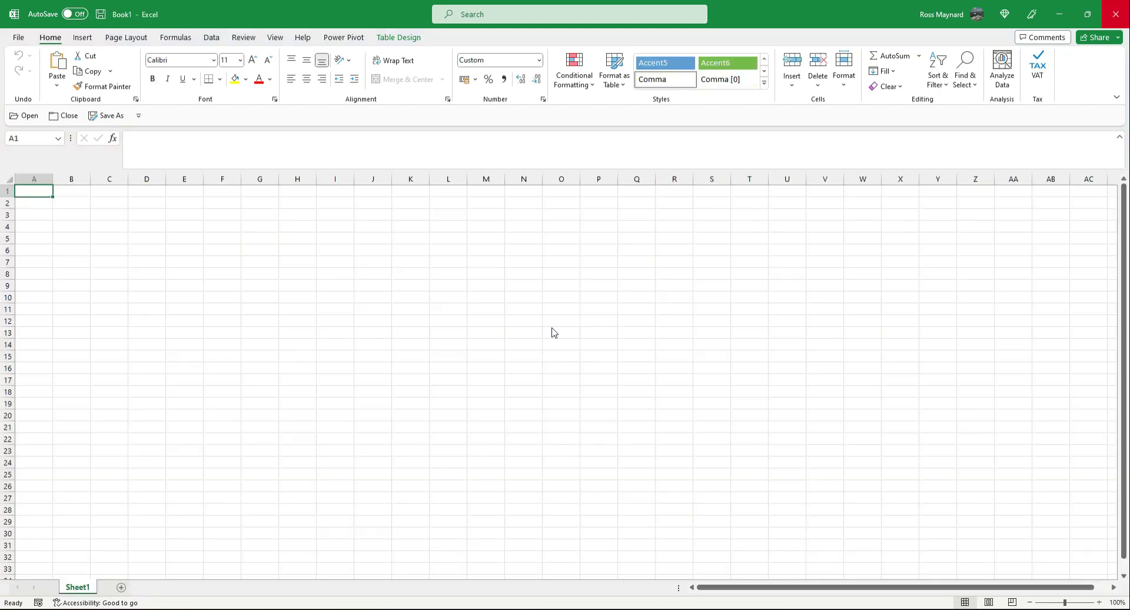
pyautogui.click(21, 38)
pyautogui.click(38, 198)
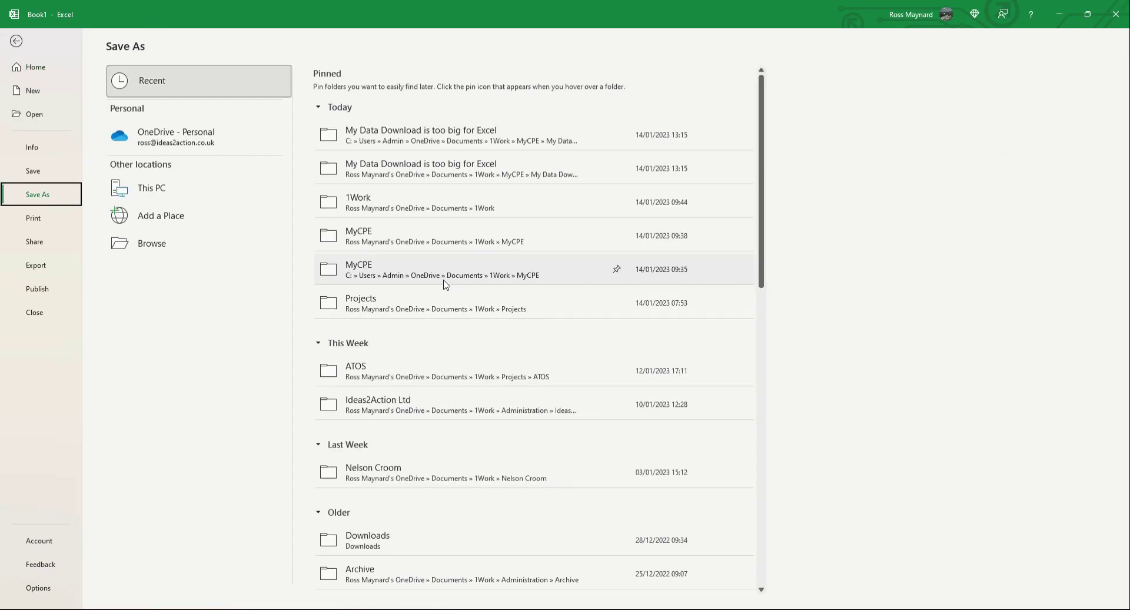
pyautogui.click(418, 148)
pyautogui.click(404, 89)
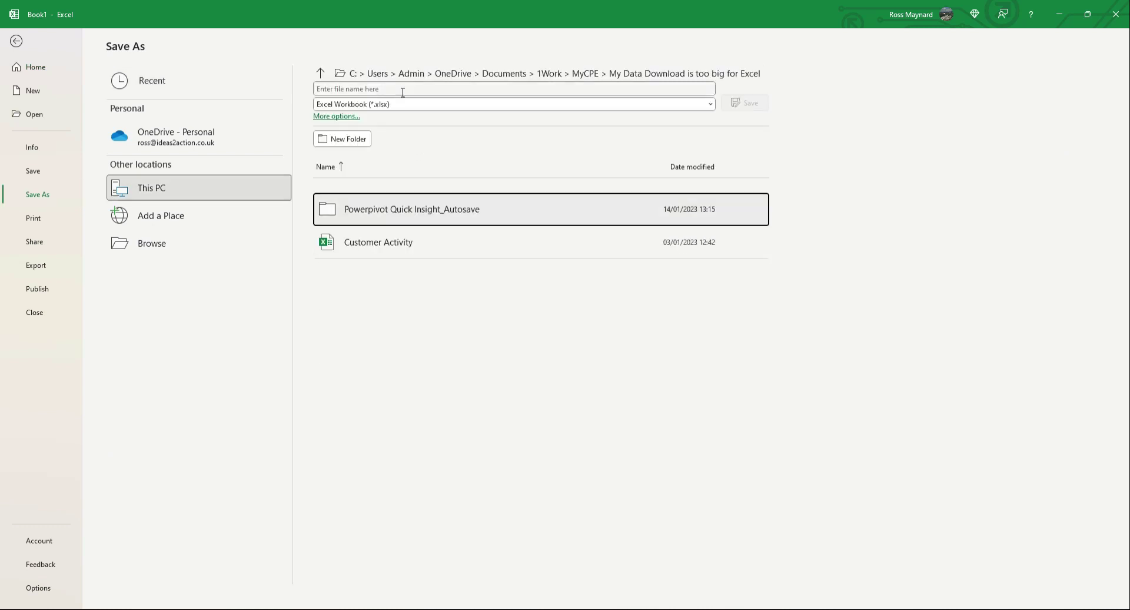
pyautogui.write('Pow')
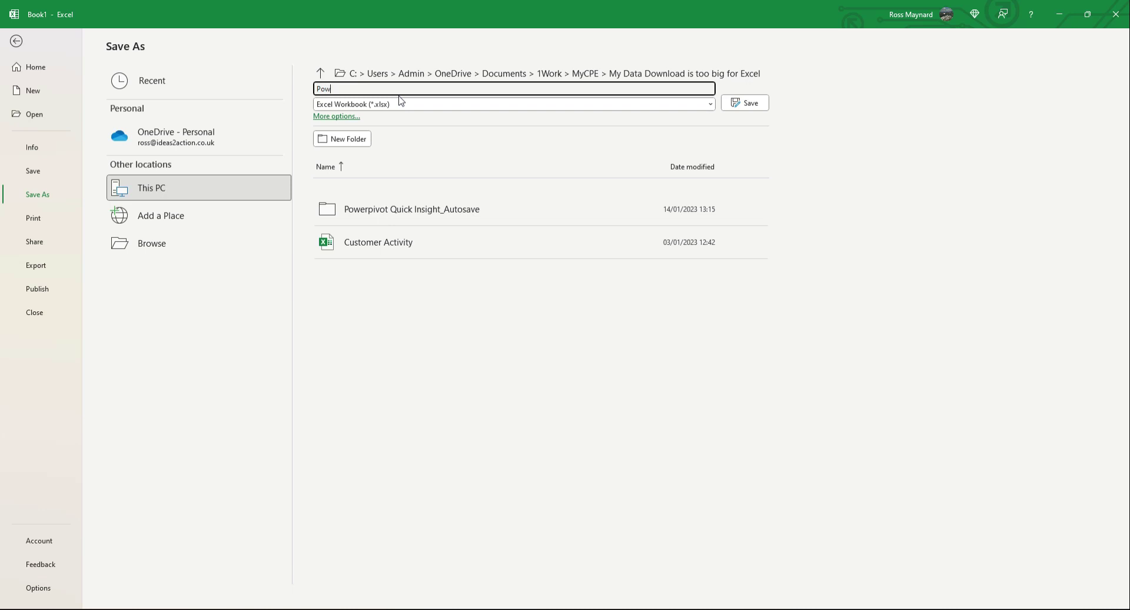
pyautogui.write('er Pivot Quick Insight')
pyautogui.click(745, 103)
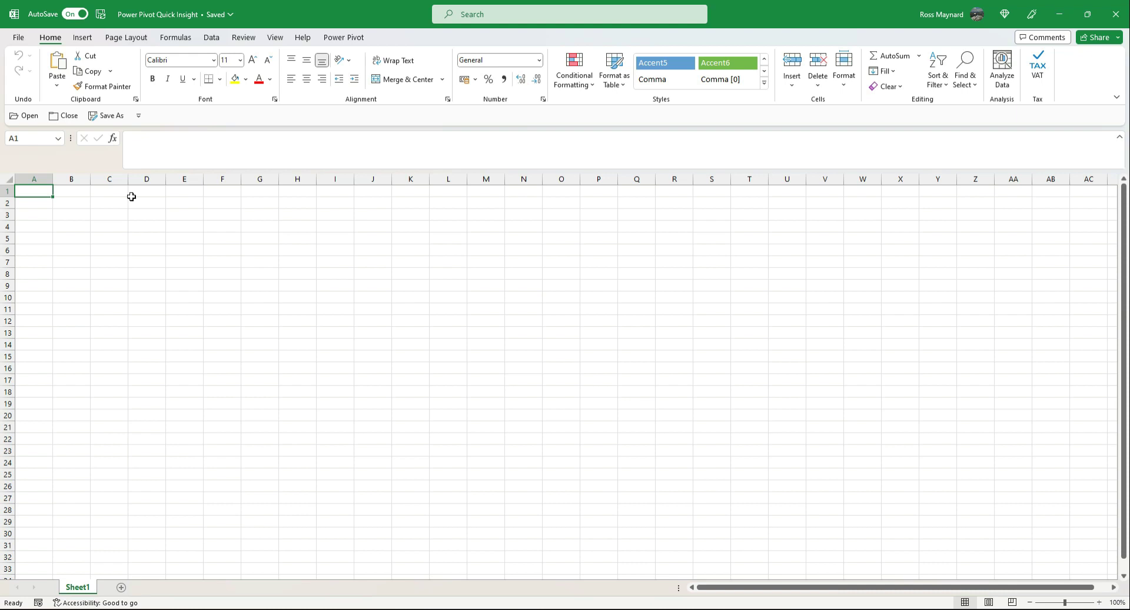
# Open the Power Pivot data model window and start an external data import from a text file
pyautogui.click(350, 39)
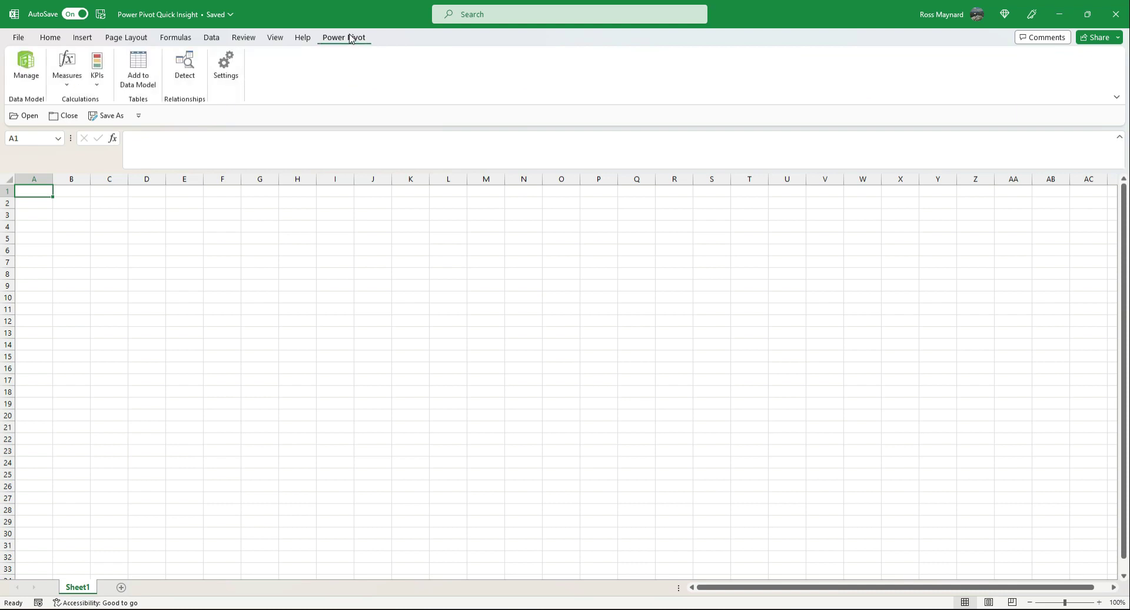
pyautogui.click(29, 72)
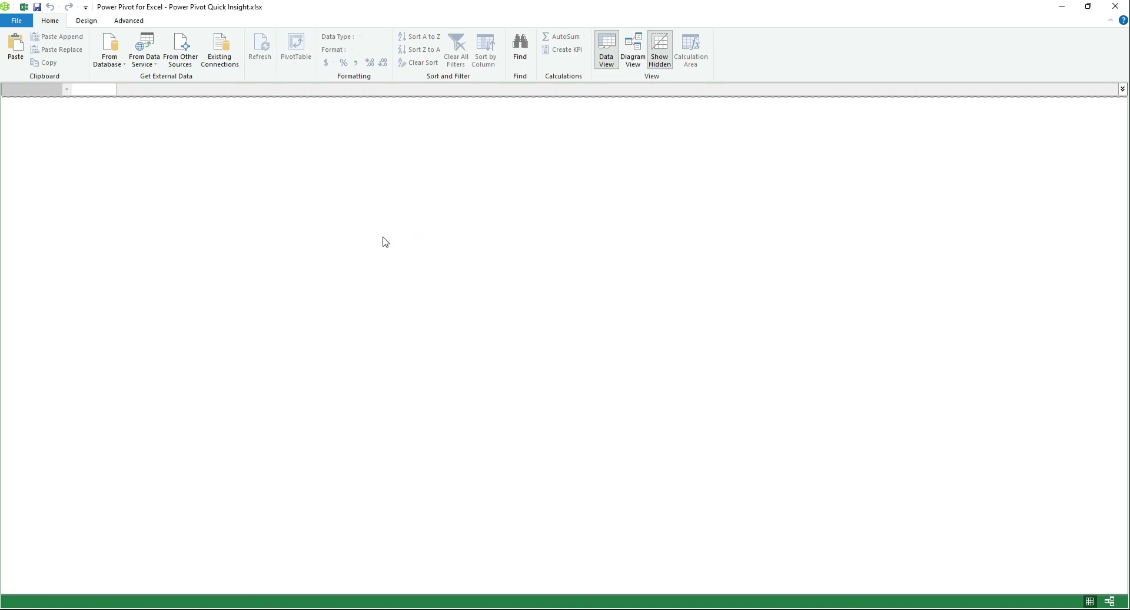
pyautogui.click(182, 57)
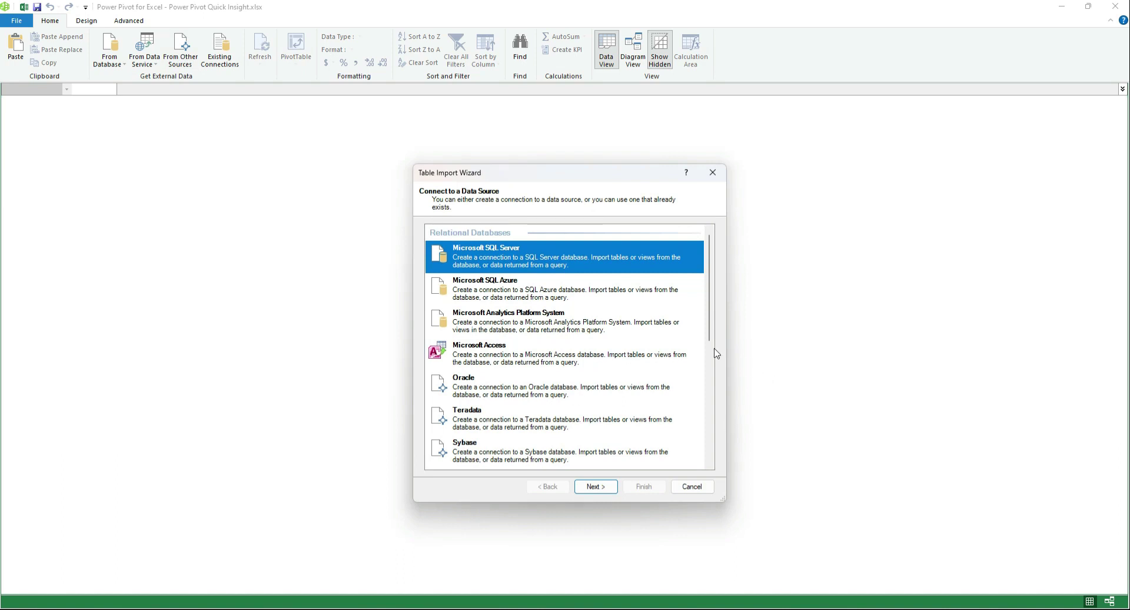
pyautogui.moveTo(710, 331); pyautogui.dragTo(704, 456)
pyautogui.click(509, 462)
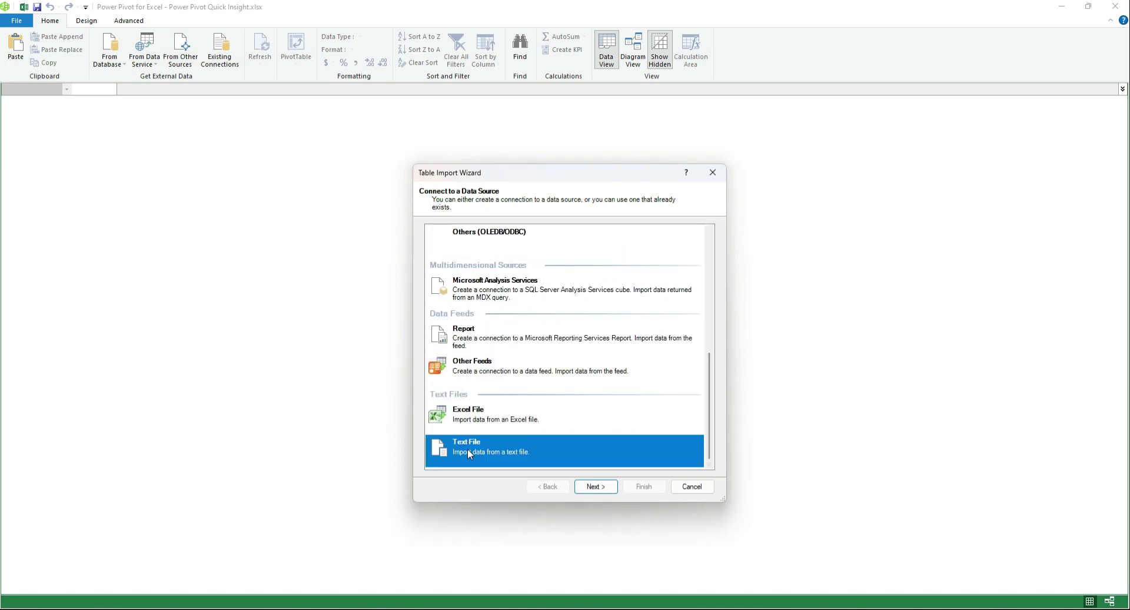
pyautogui.click(610, 490)
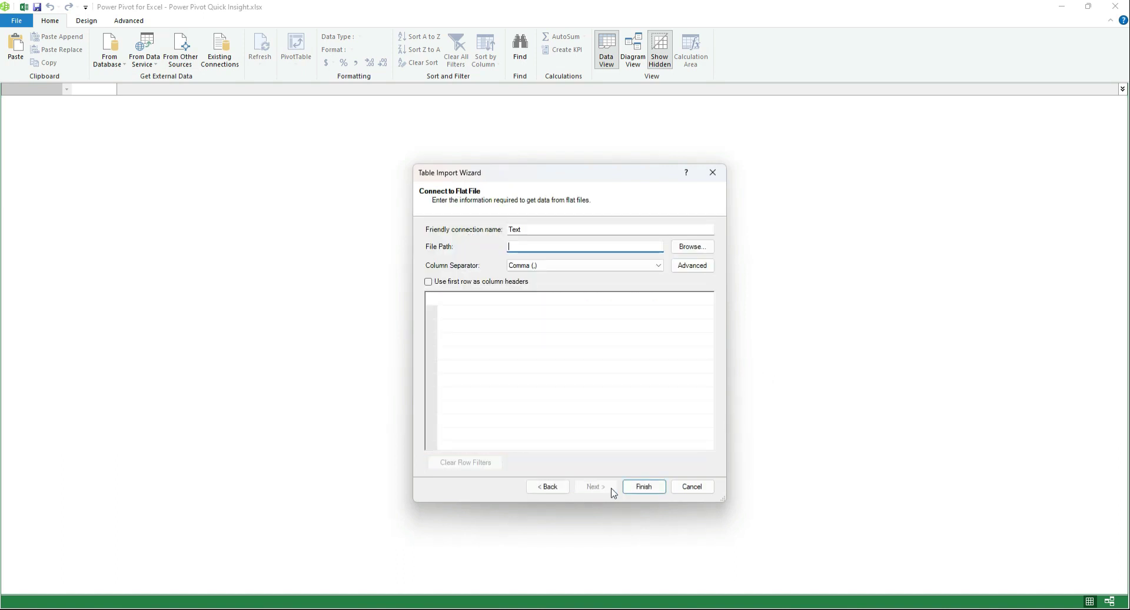
# Import the comma-separated Customer Value file into the data model, using its first row as column headers
pyautogui.click(698, 247)
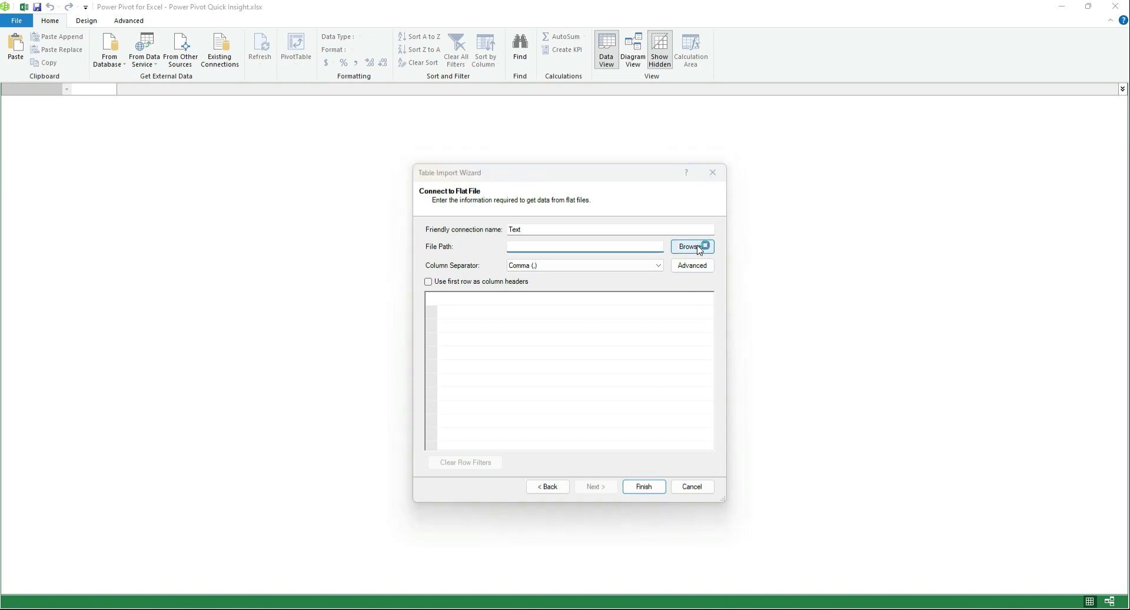
pyautogui.click(662, 296)
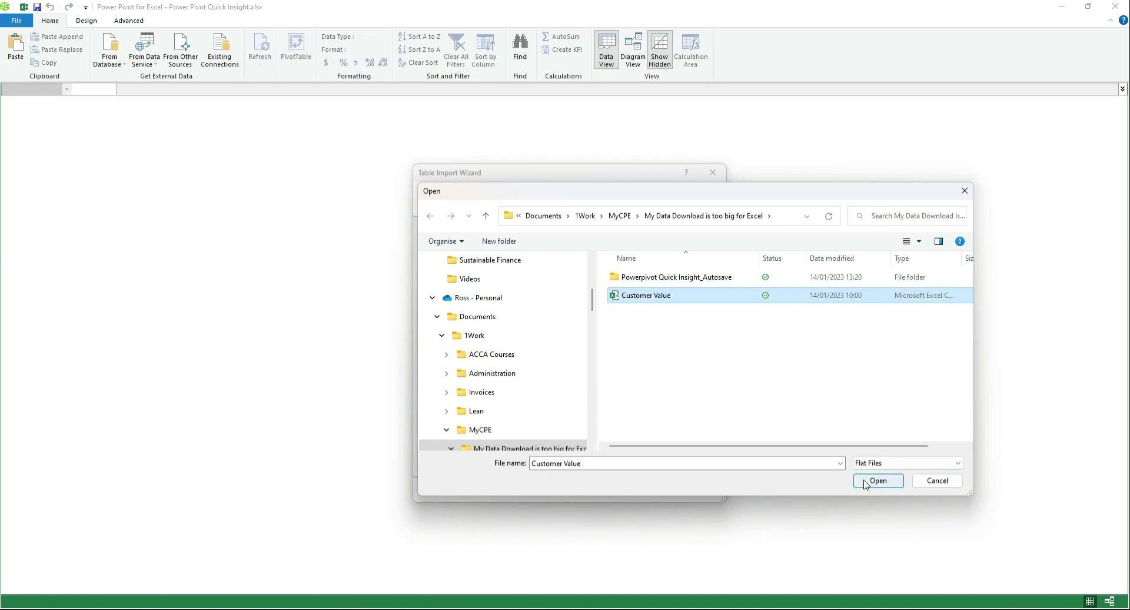
pyautogui.click(877, 481)
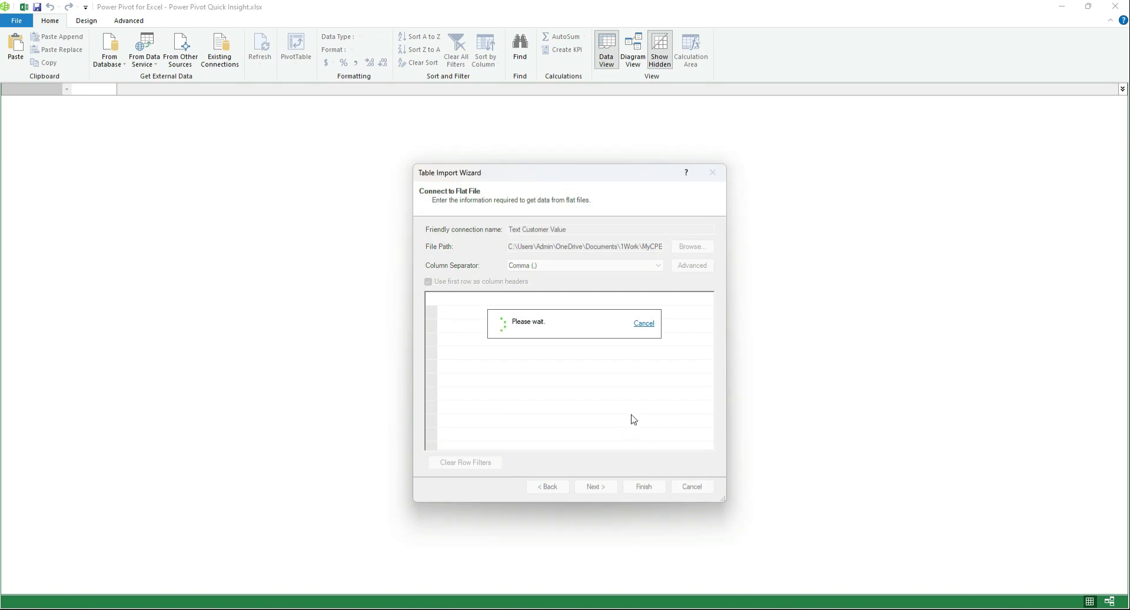
pyautogui.click(647, 487)
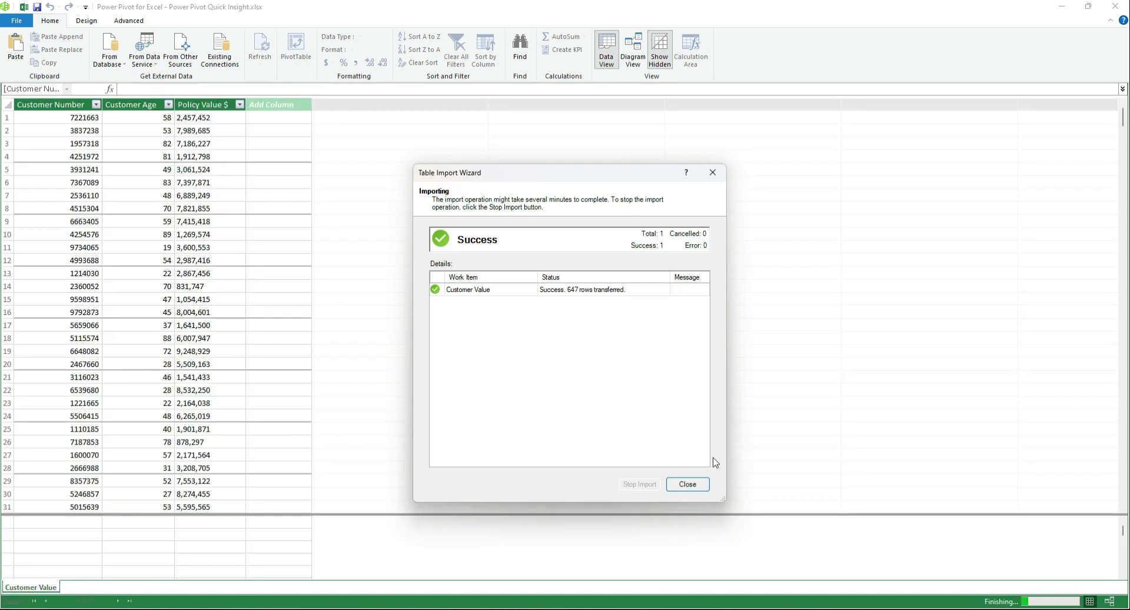
pyautogui.press('Return')
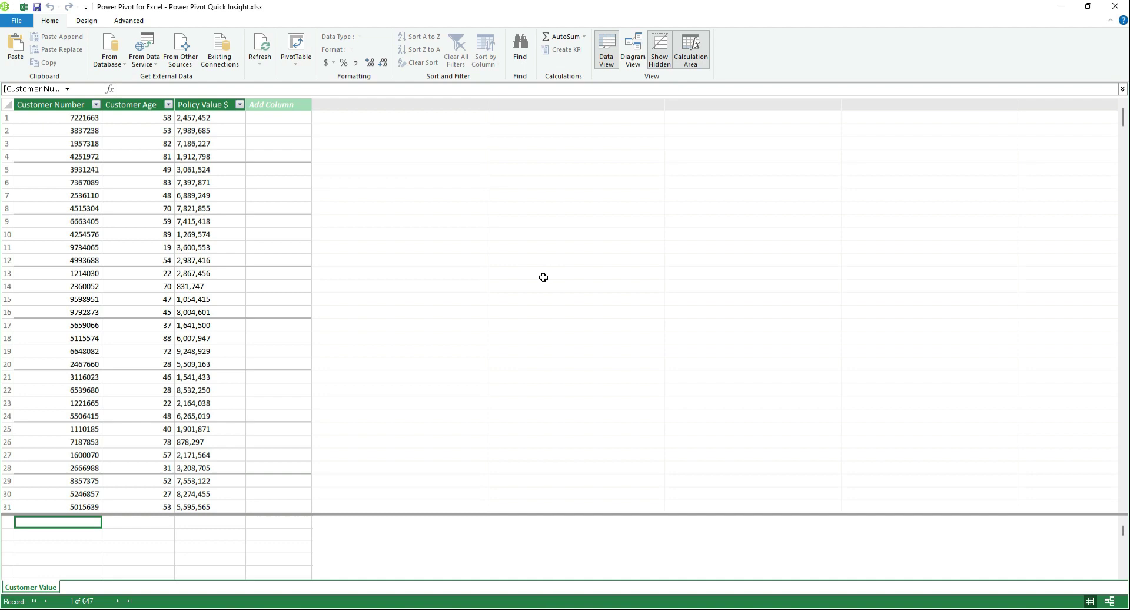
# Set up an Excel file import into the data model from the Customer Activity workbook, using its first row as column headers
pyautogui.click(181, 52)
pyautogui.scroll(-5, 623, 288)
pyautogui.click(474, 412)
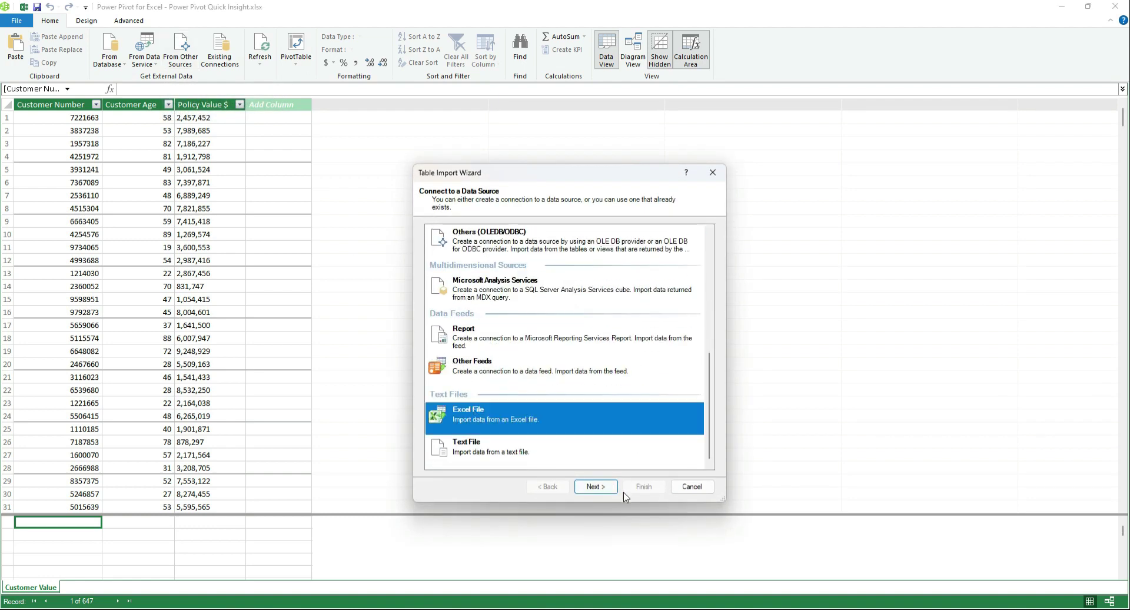
pyautogui.click(599, 488)
pyautogui.click(684, 247)
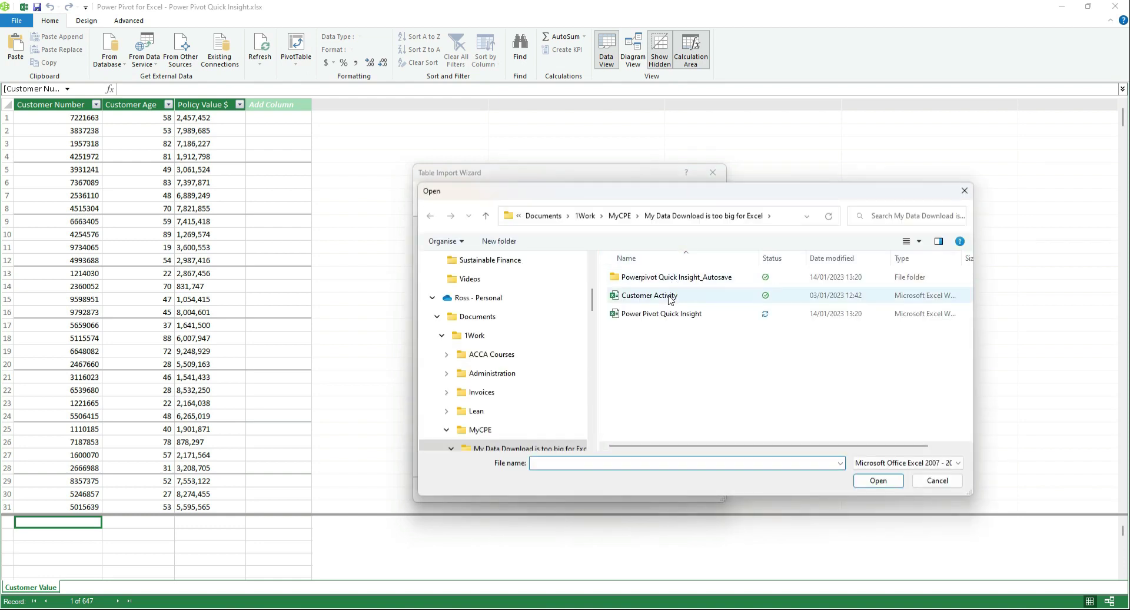
pyautogui.click(668, 302)
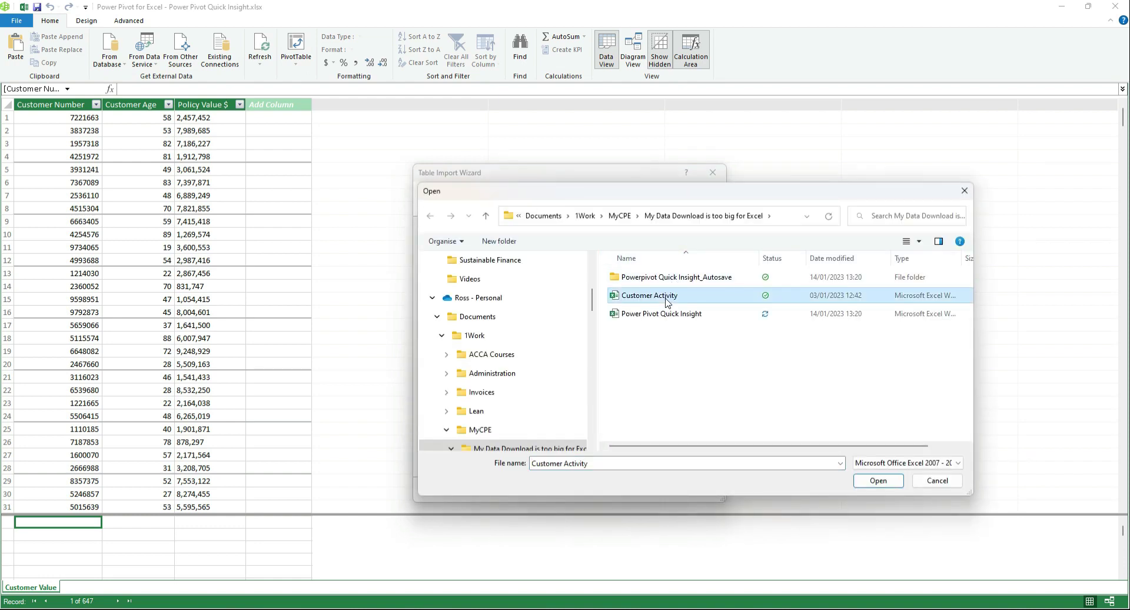
pyautogui.click(876, 480)
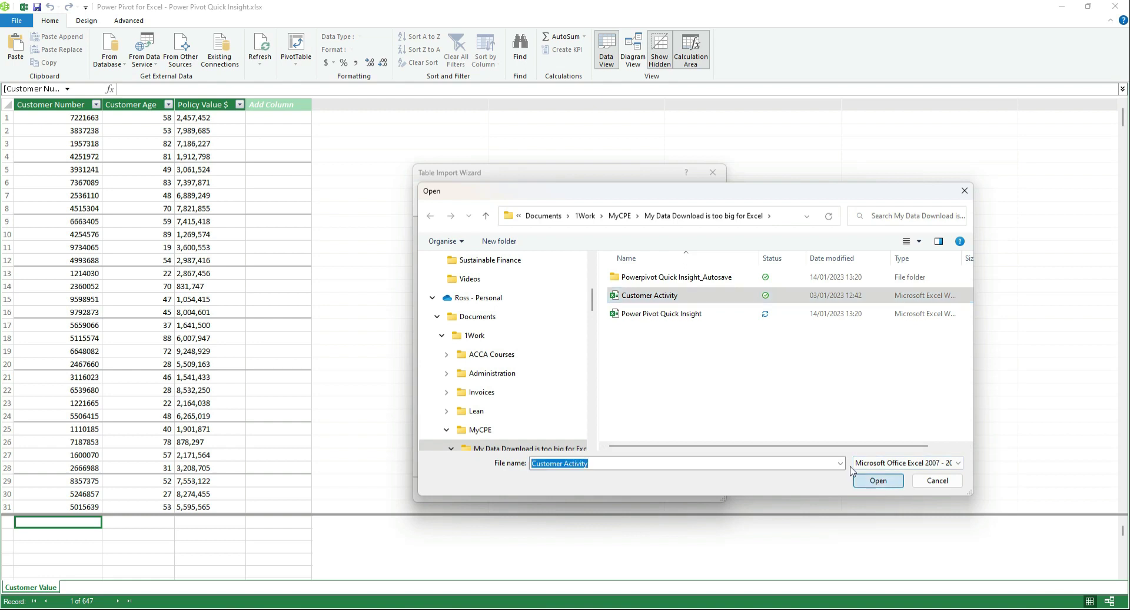
pyautogui.click(512, 264)
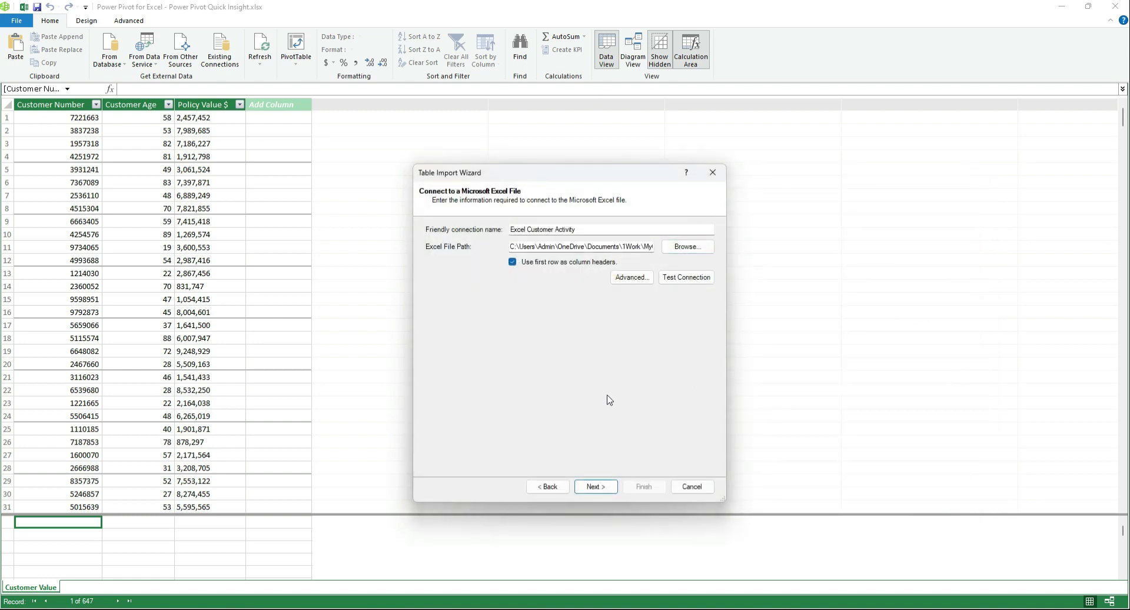
# Import the Activity sheet of the Customer Activity workbook into the data model and close the import wizard
pyautogui.click(595, 487)
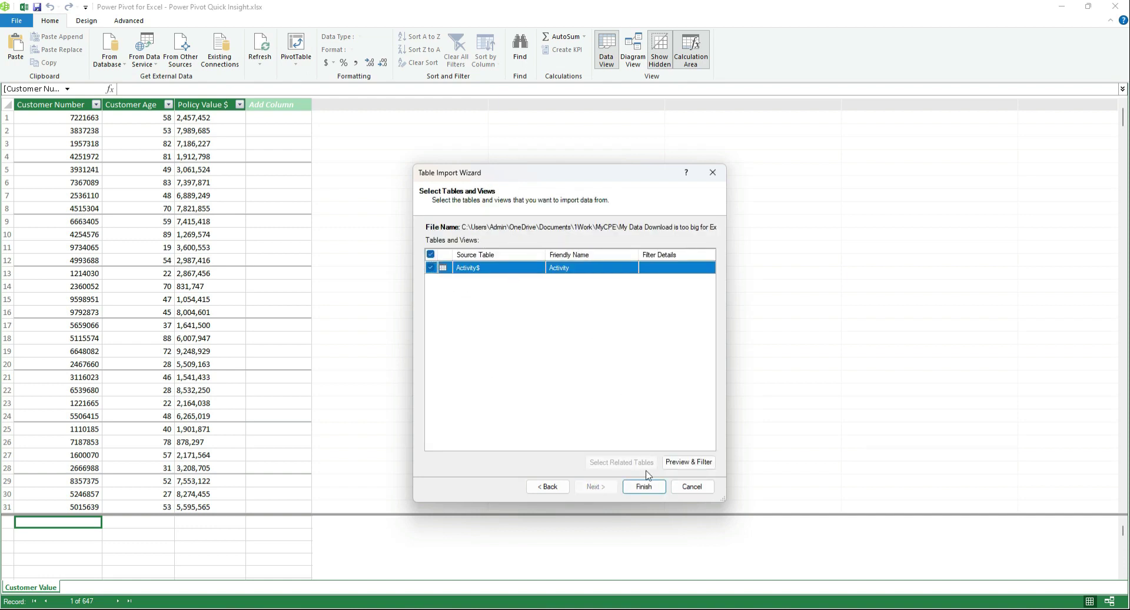
pyautogui.press('Return')
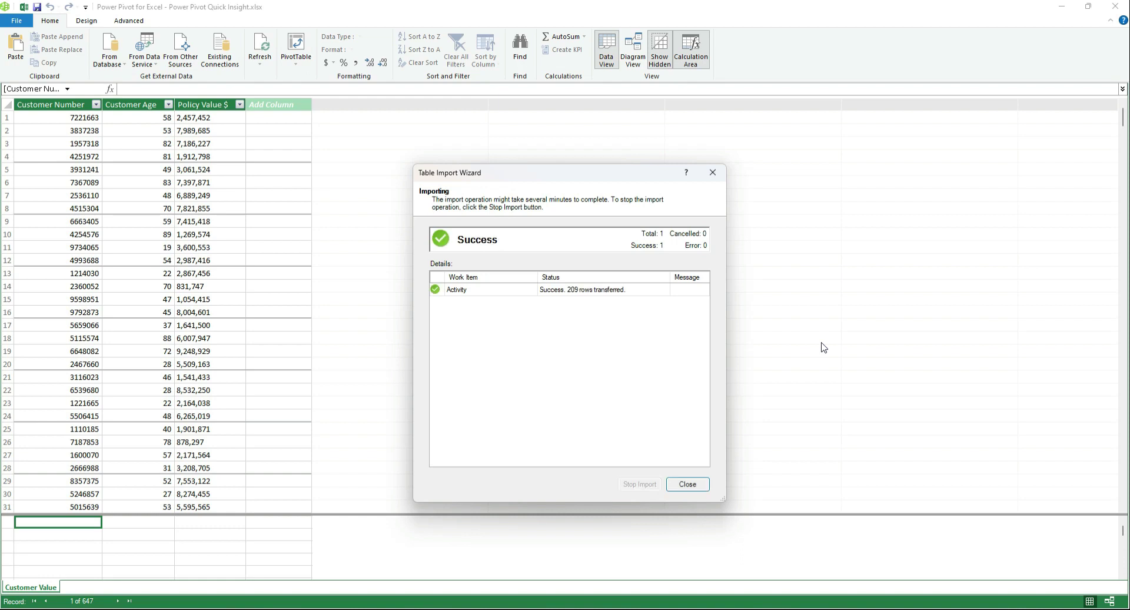
pyautogui.click(689, 484)
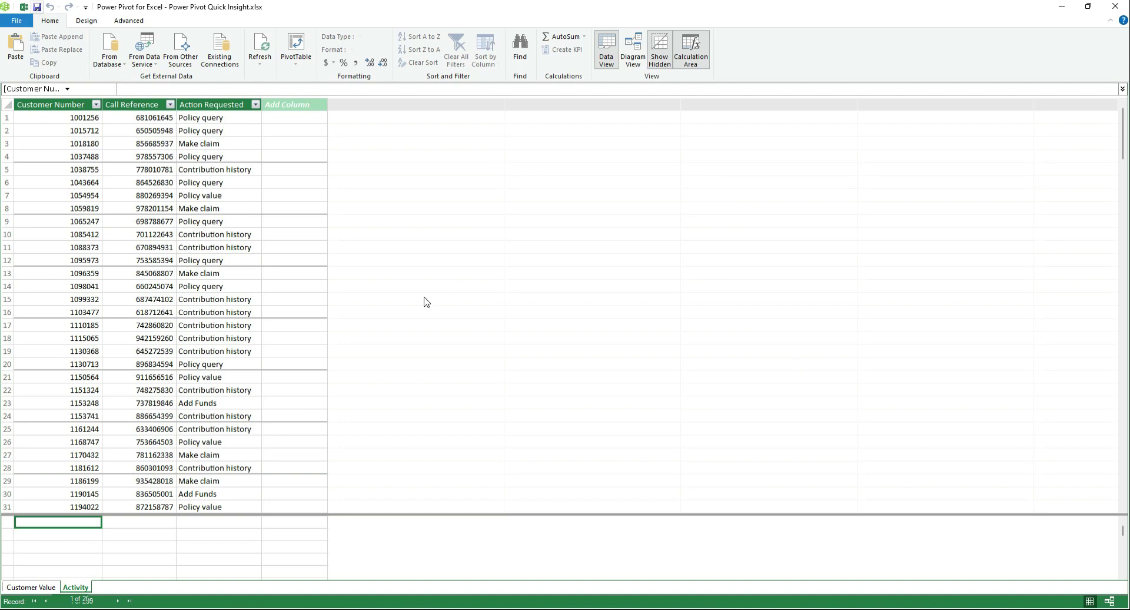
# Compare the two imported tables, then relate Activity to Customer Value through their Customer Number fields in the diagram view
pyautogui.click(35, 587)
pyautogui.click(75, 588)
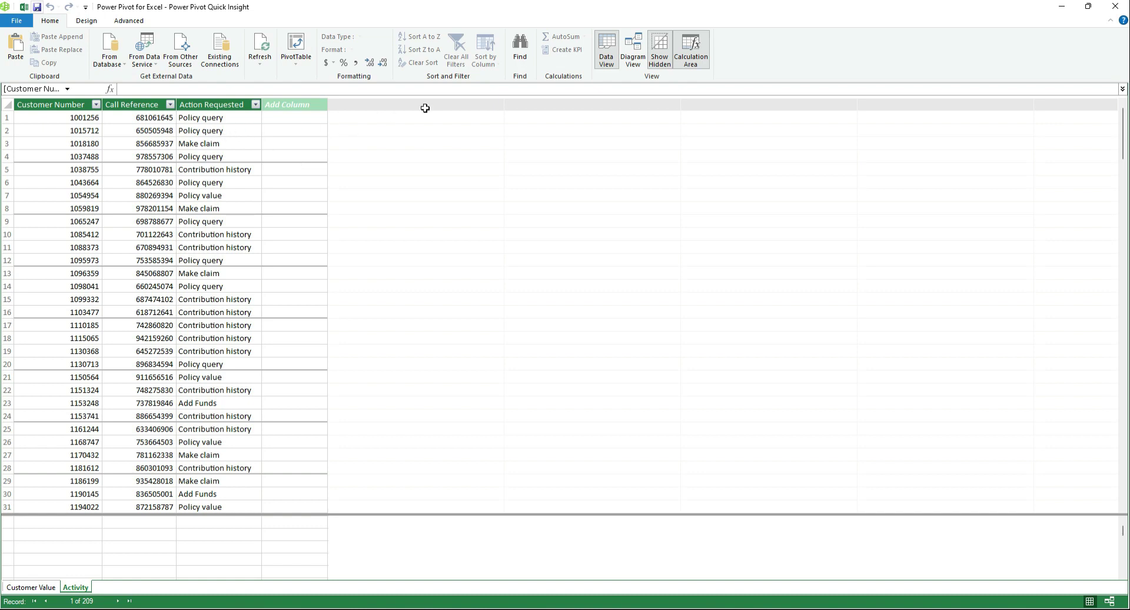
pyautogui.click(636, 49)
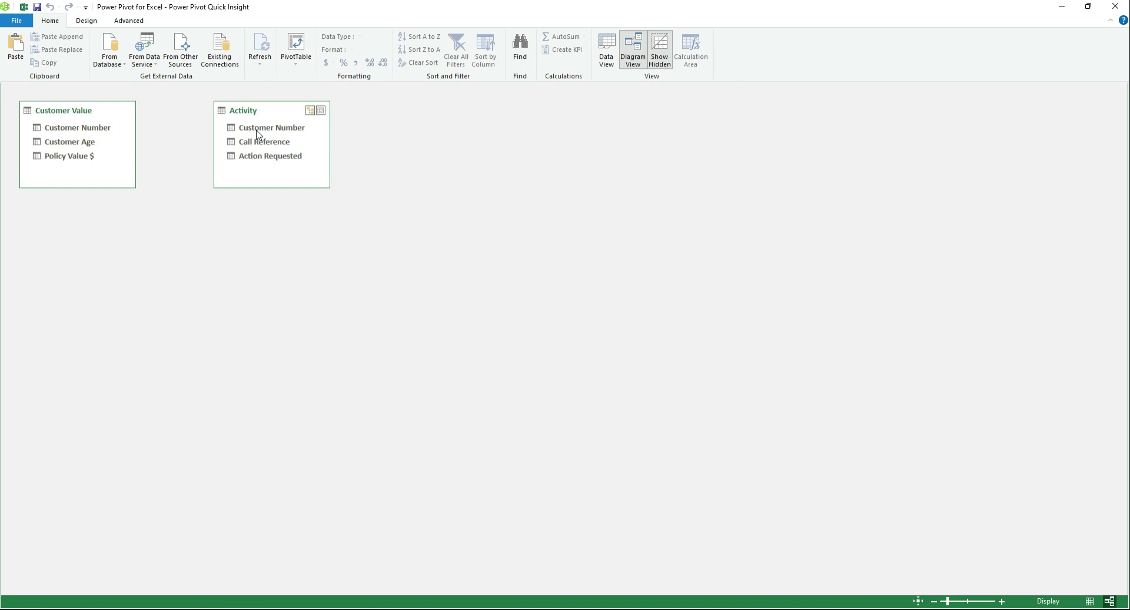
pyautogui.moveTo(255, 130); pyautogui.dragTo(104, 133)
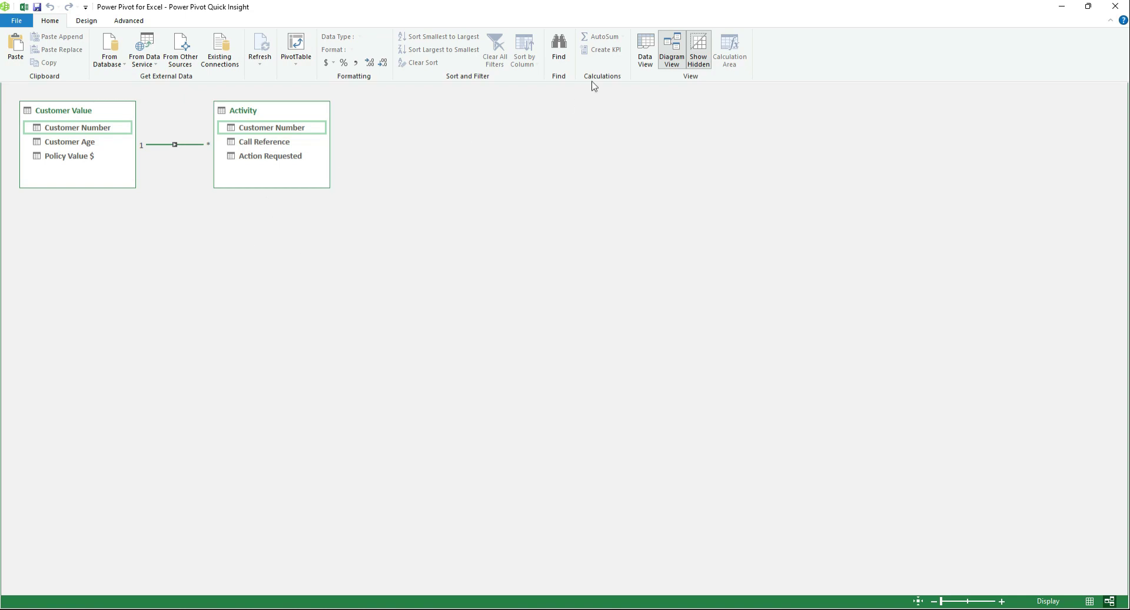
# Return to the data view and add a column named "Customer Age" to the Activity table
pyautogui.click(652, 51)
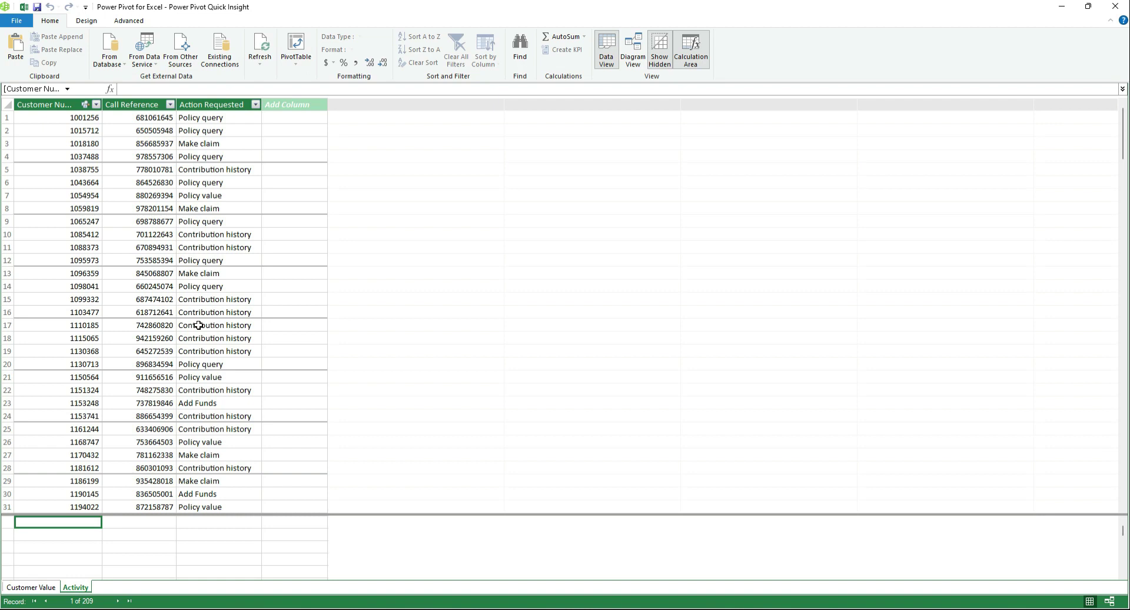
pyautogui.doubleClick(294, 105)
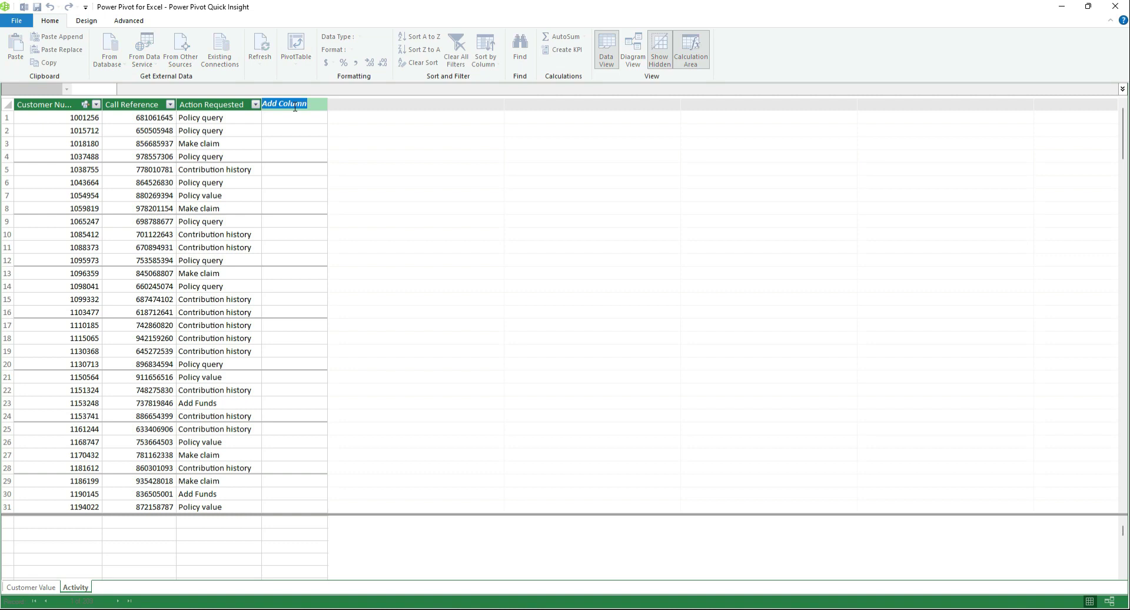
pyautogui.write('Customer Age')
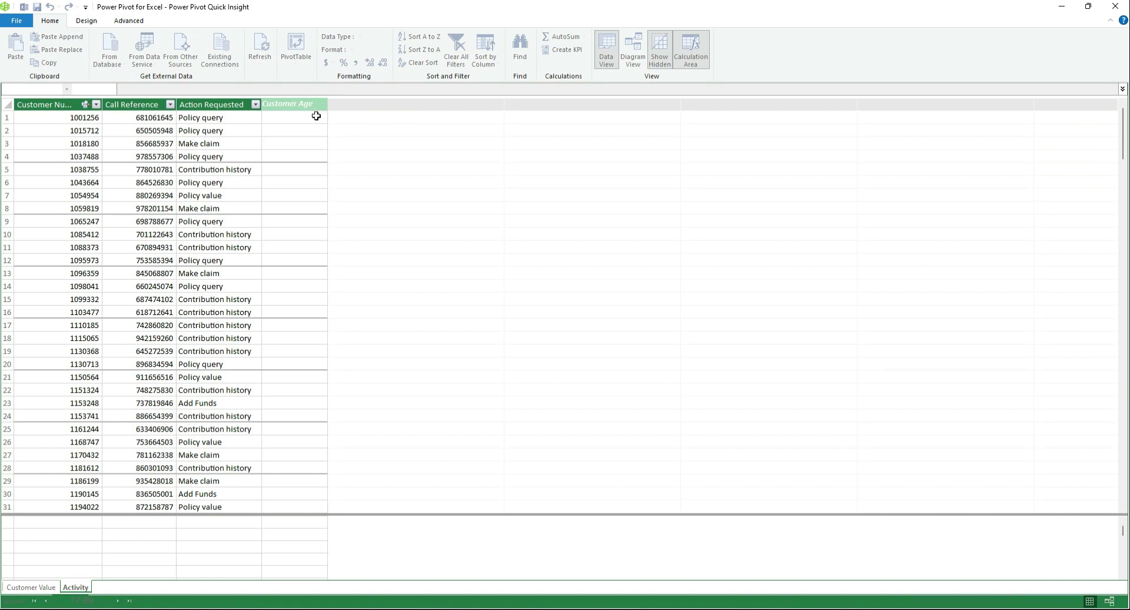
pyautogui.press('Return')
# Fill the Activity table's Customer Age column with the formula =related('Customer Value'[Customer Age])
pyautogui.click(321, 115)
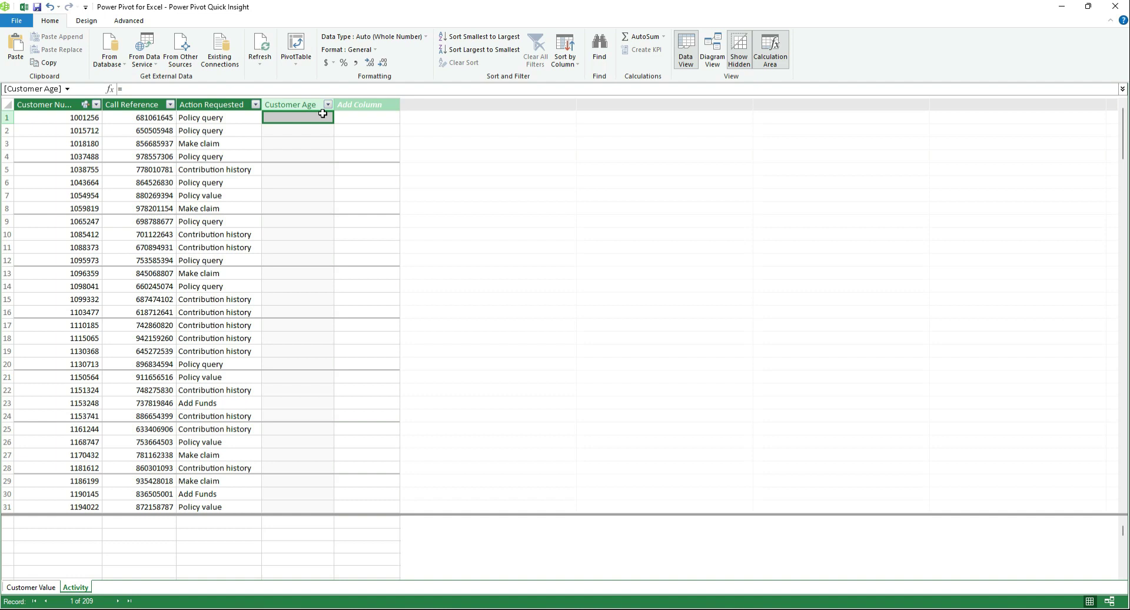
pyautogui.write('=')
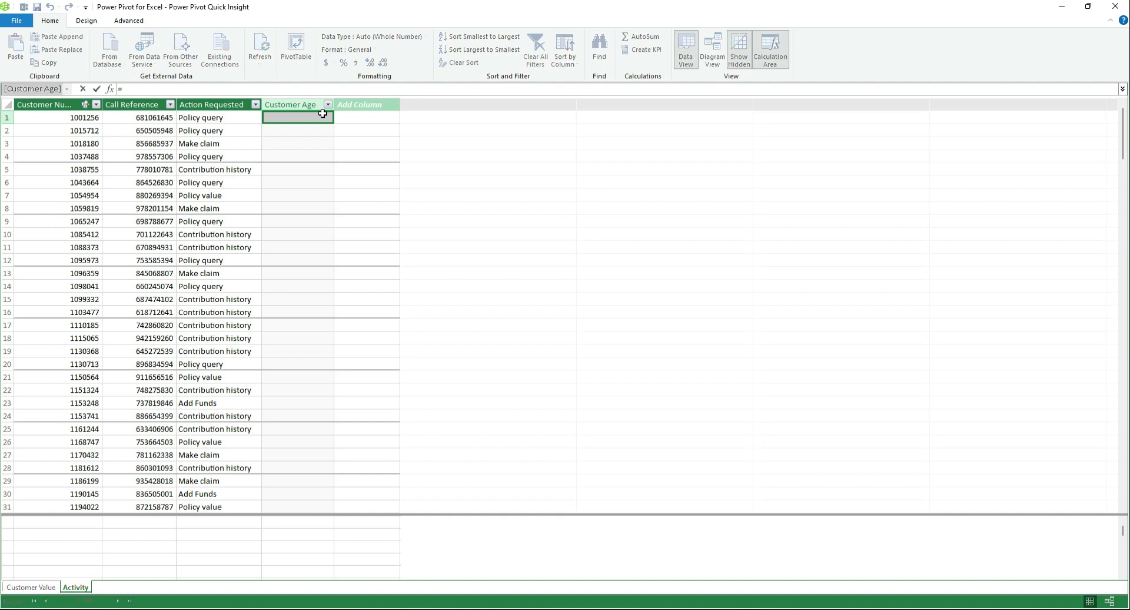
pyautogui.write('relate')
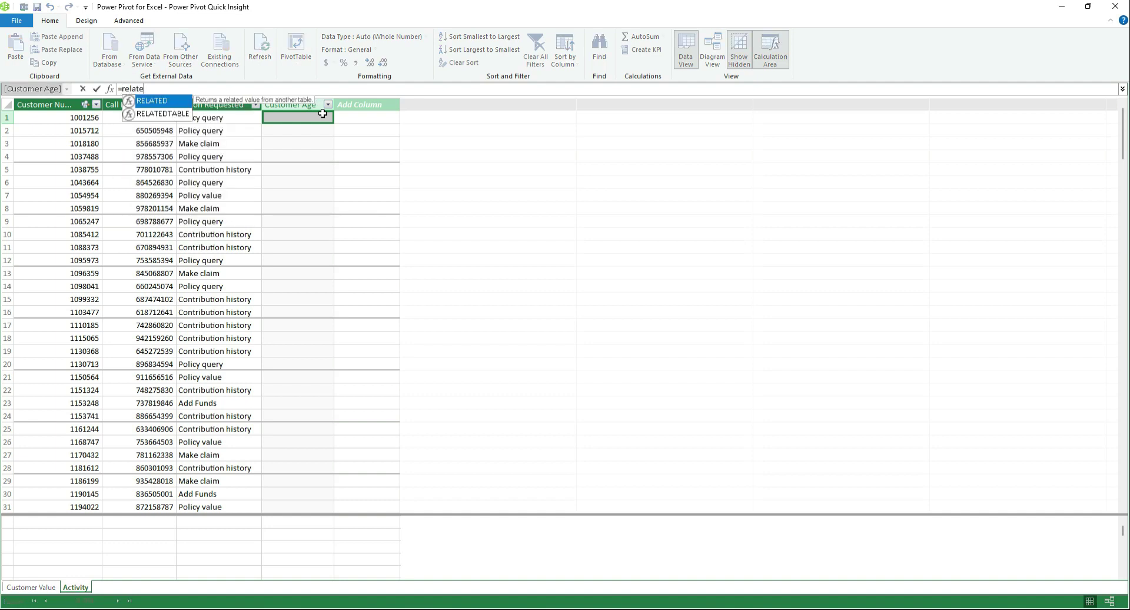
pyautogui.write('d(')
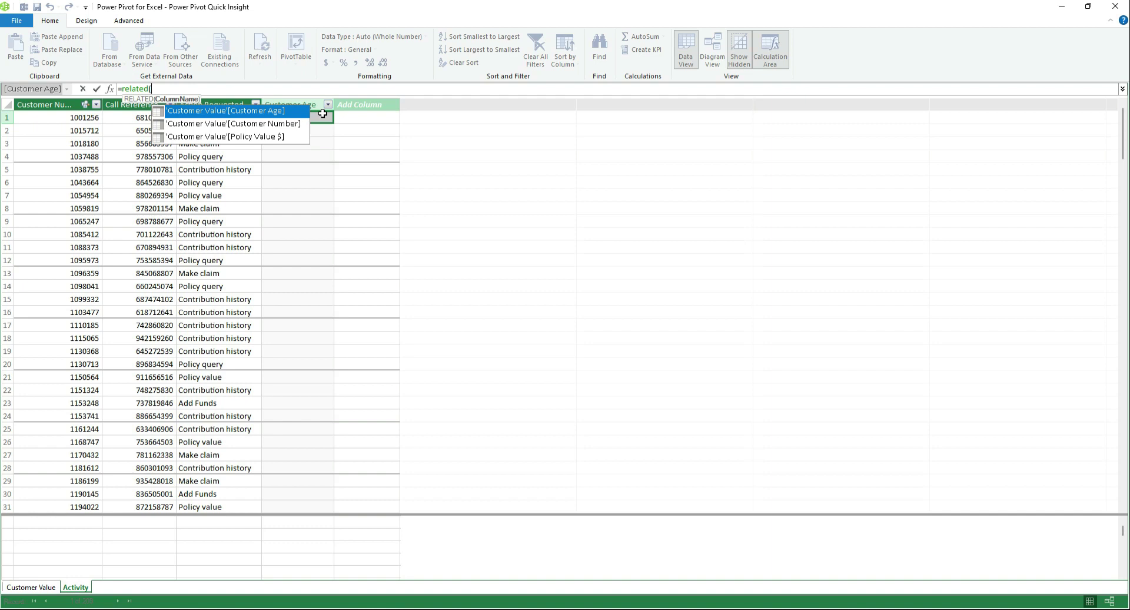
pyautogui.doubleClick(280, 112)
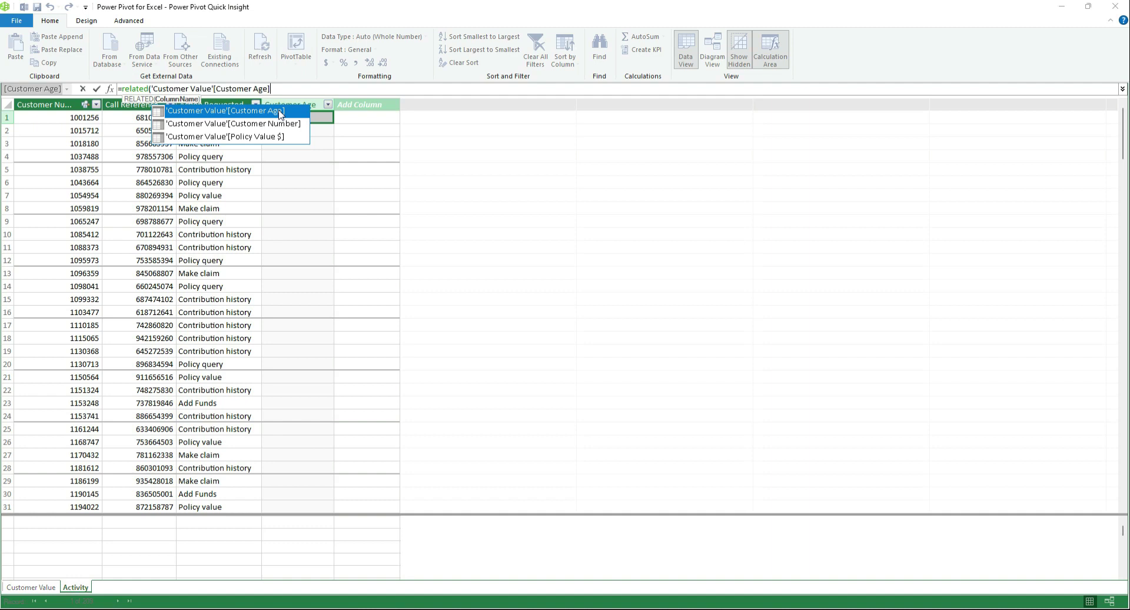
pyautogui.write(')')
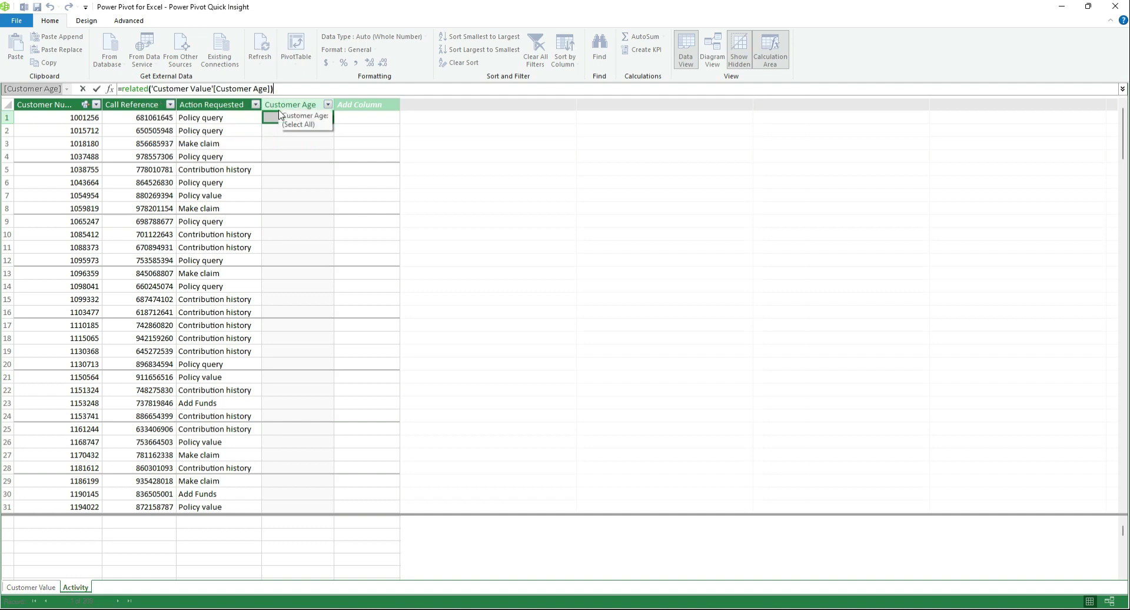
pyautogui.press('Return')
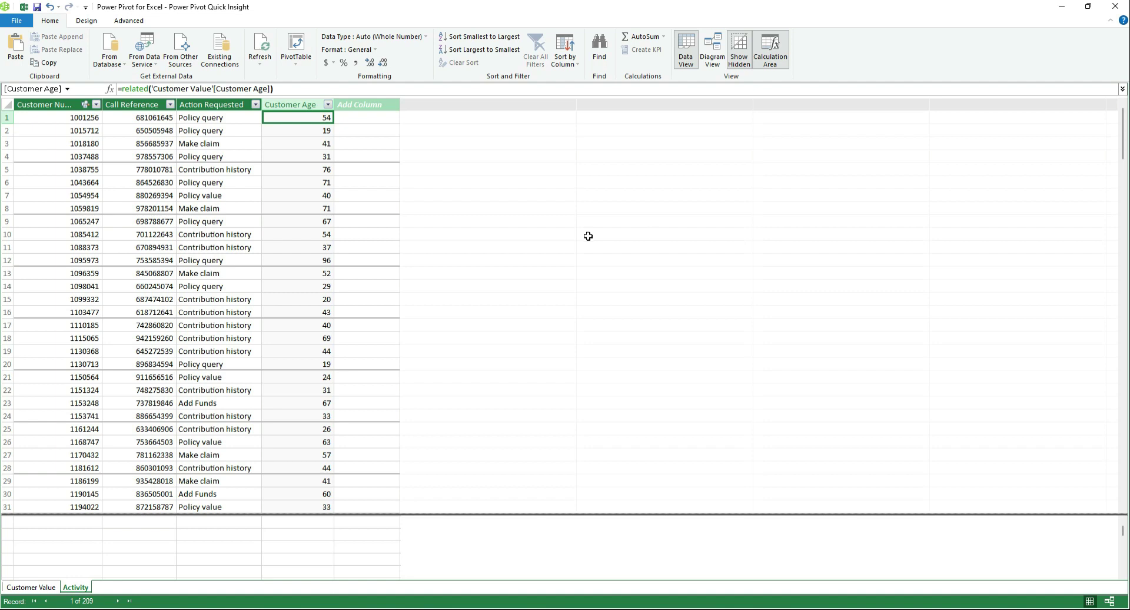
# Add a column named "Policy Value $" after Customer Age in the Activity table
pyautogui.click(352, 104)
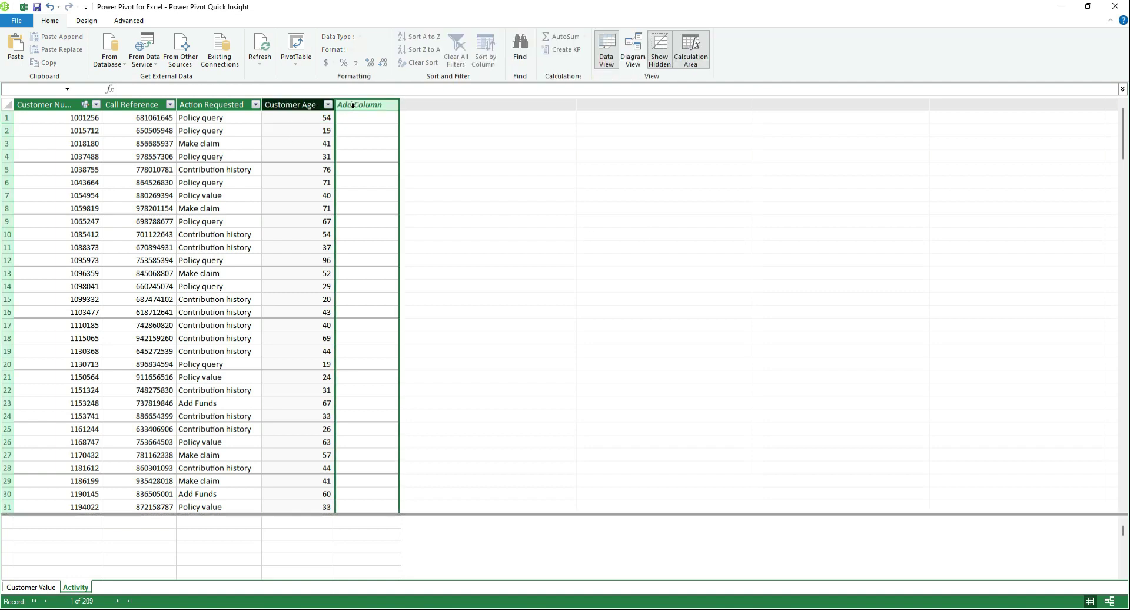
pyautogui.doubleClick(352, 105)
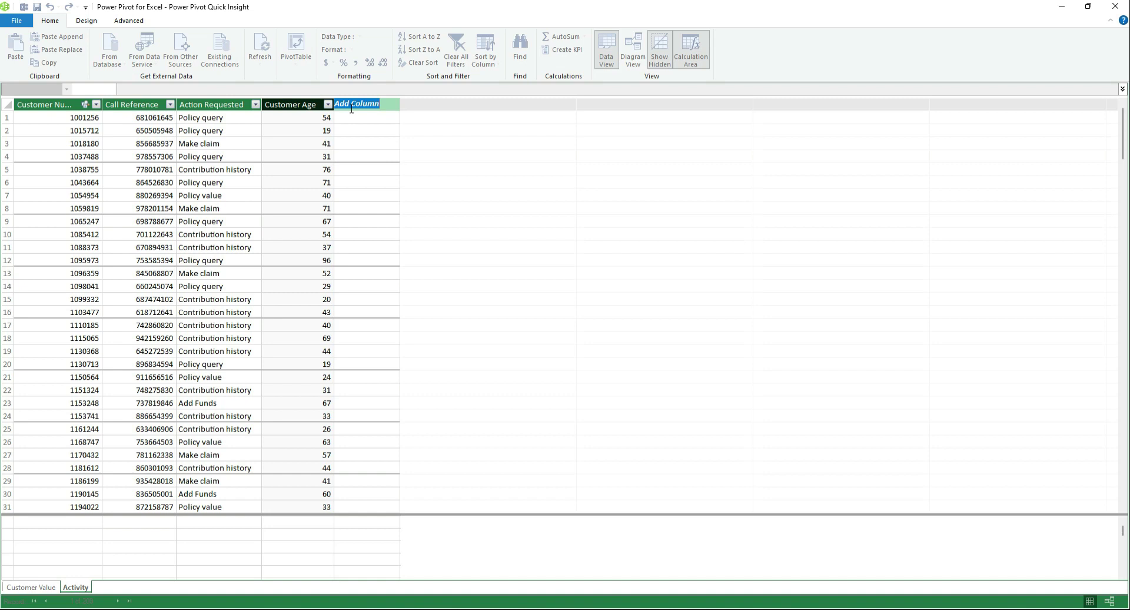
pyautogui.write('Policy Value $')
pyautogui.press('Return')
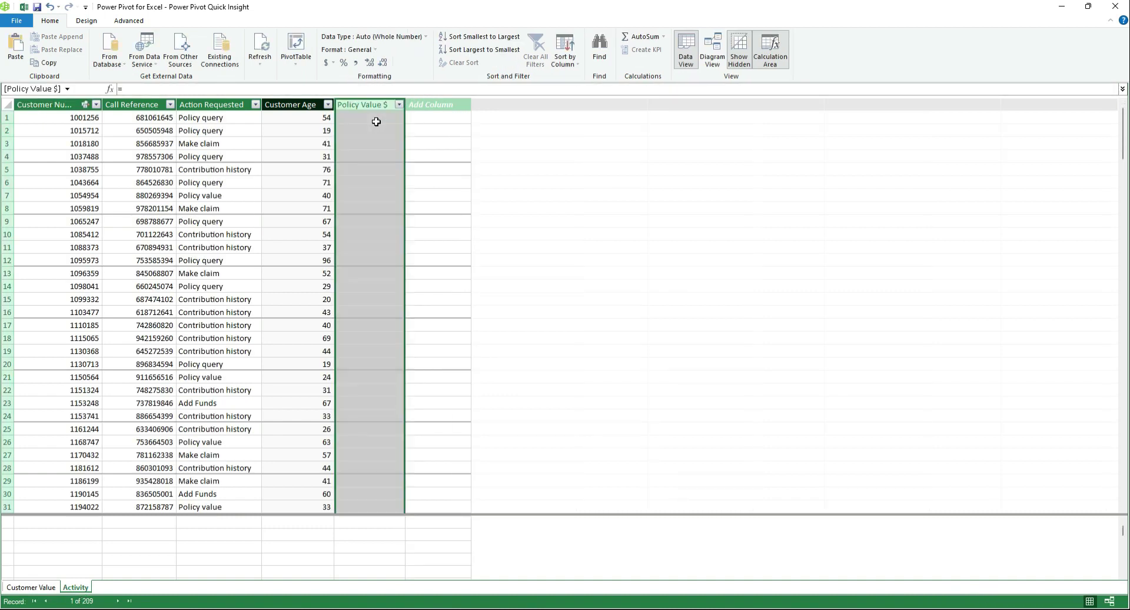
# Fill the Activity table's Policy Value $ column with the formula =related('Customer Value'[Policy Value $])
pyautogui.click(376, 121)
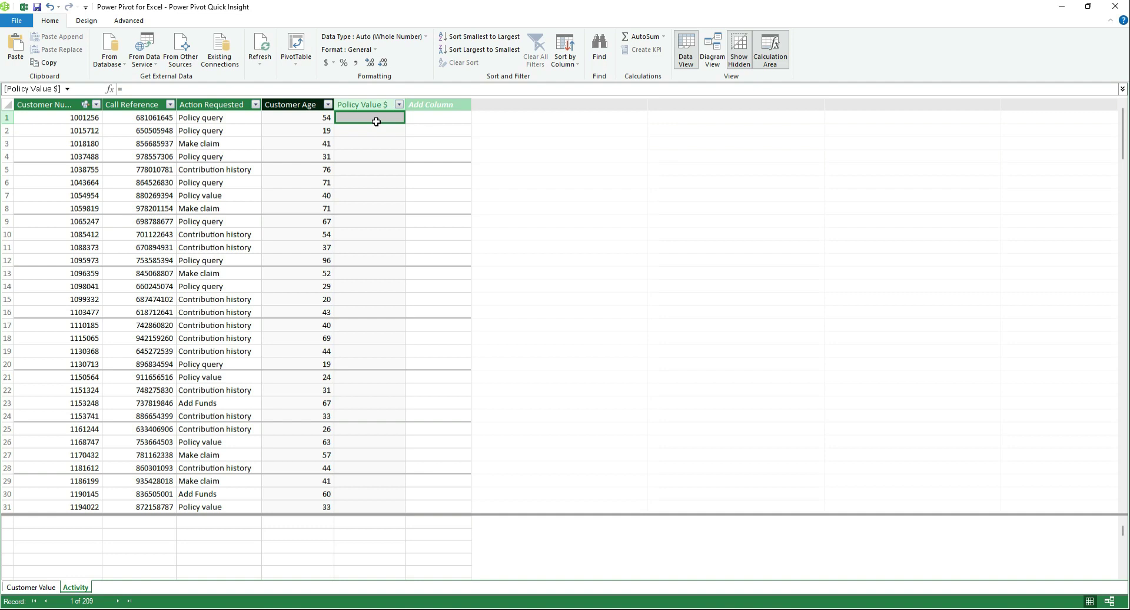
pyautogui.write('re')
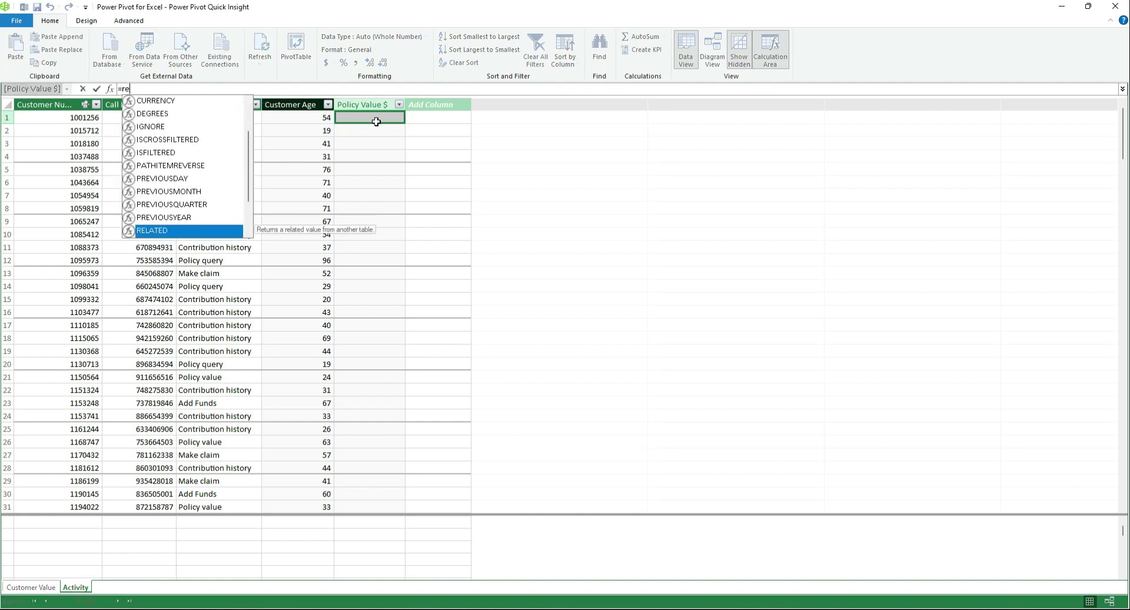
pyautogui.write('lated(')
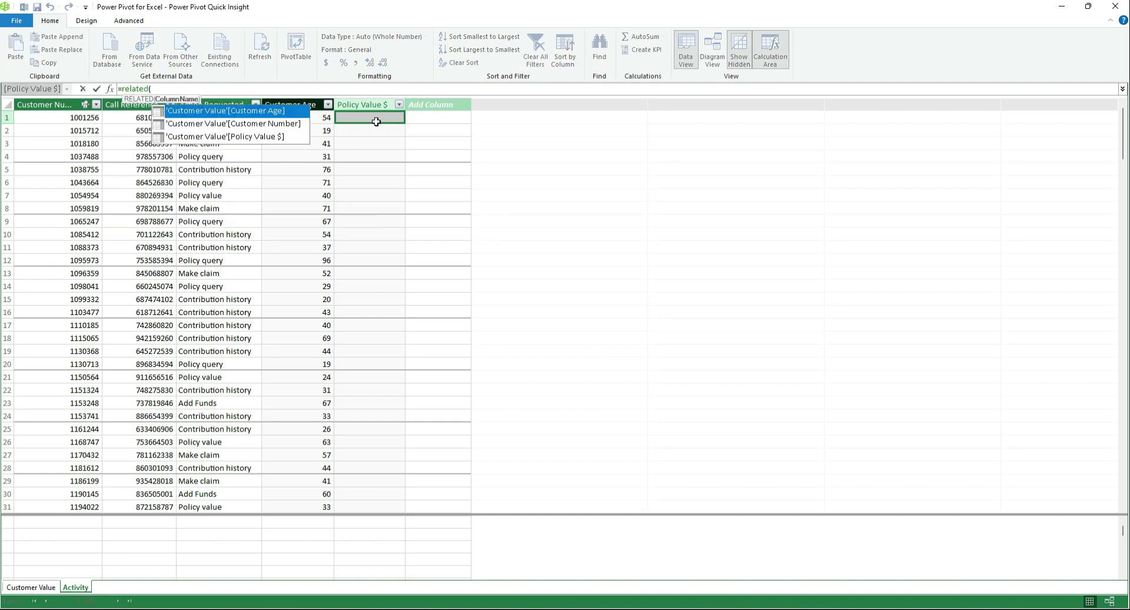
pyautogui.doubleClick(272, 138)
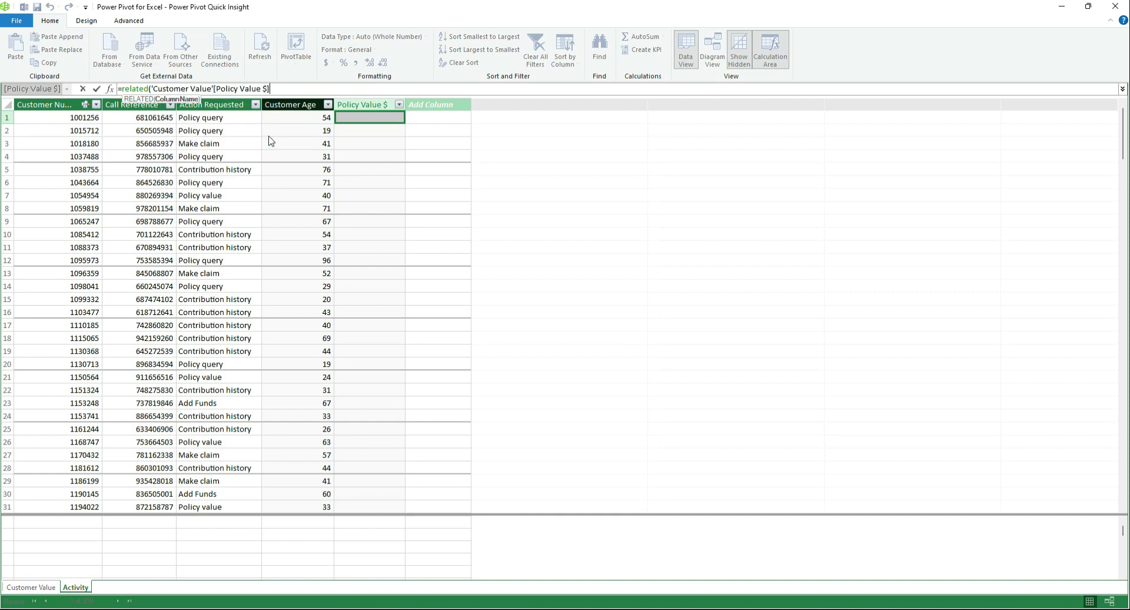
pyautogui.write(')')
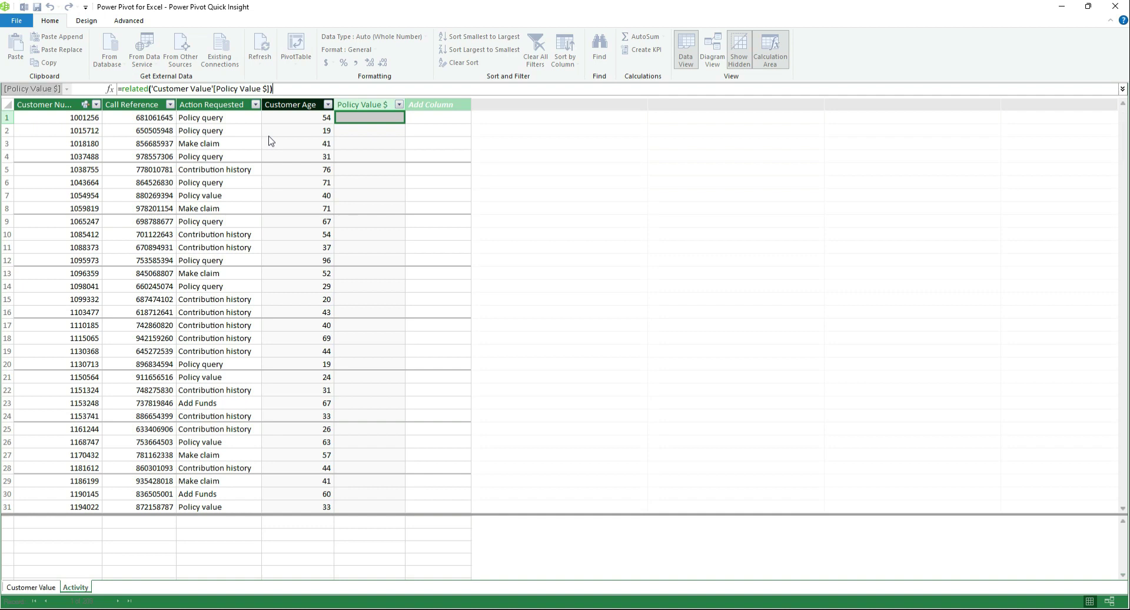
pyautogui.press('Return')
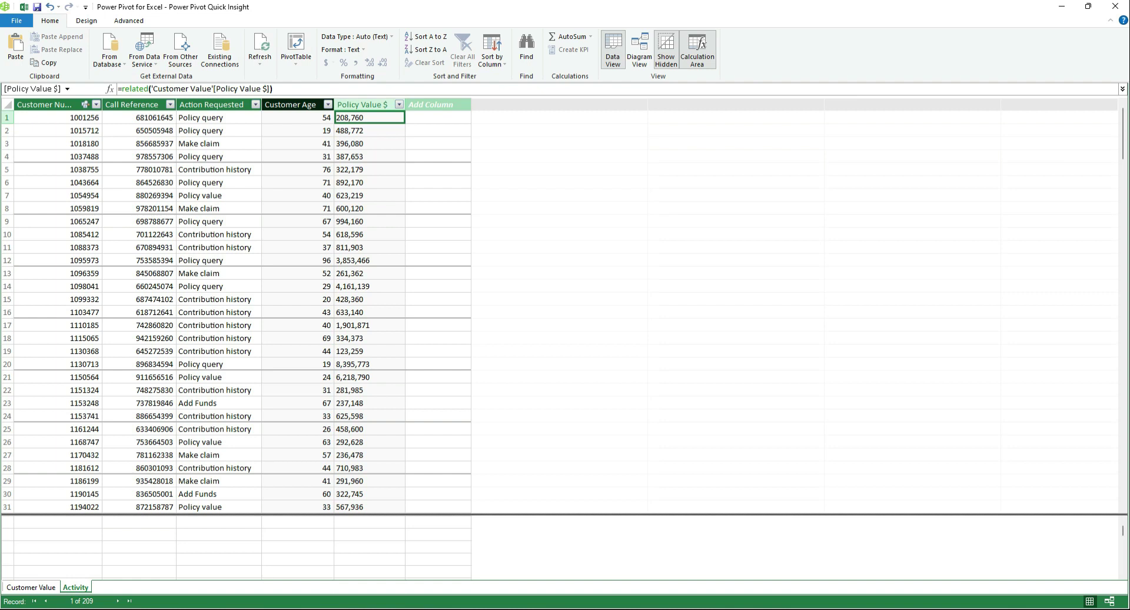
# Set the Policy Value $ column's data type to Currency and its currency format to $ English (United States)
pyautogui.click(370, 96)
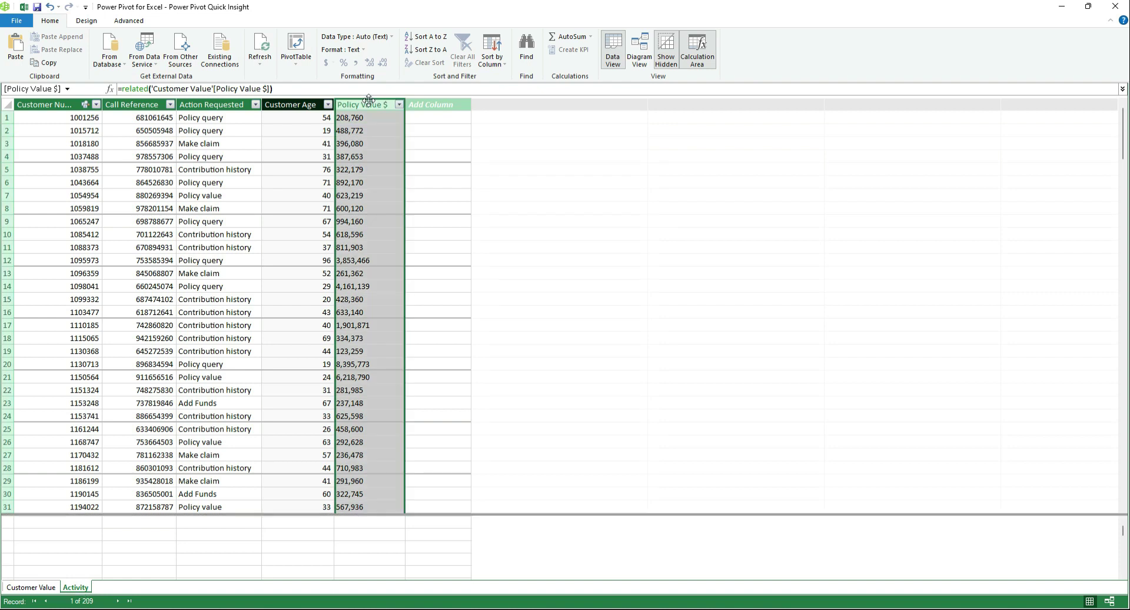
pyautogui.click(392, 37)
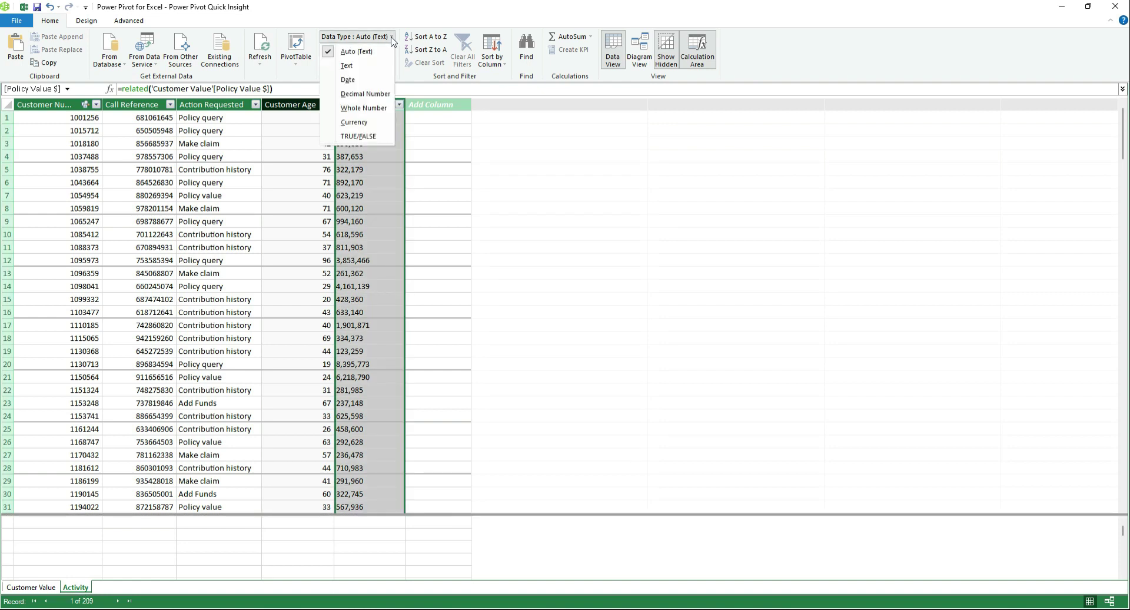
pyautogui.click(359, 122)
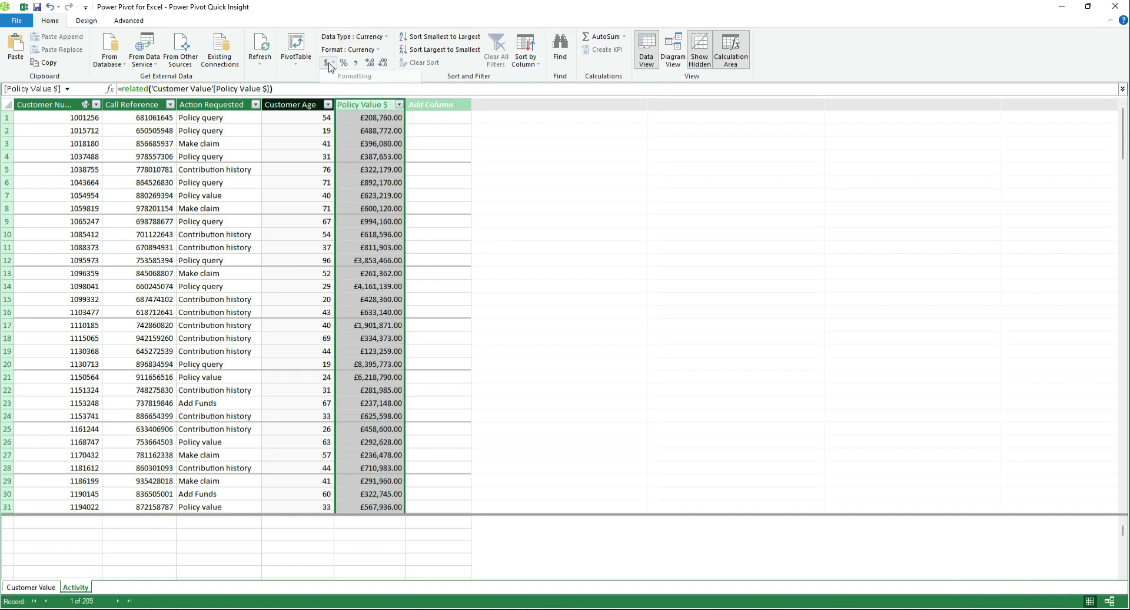
pyautogui.click(331, 66)
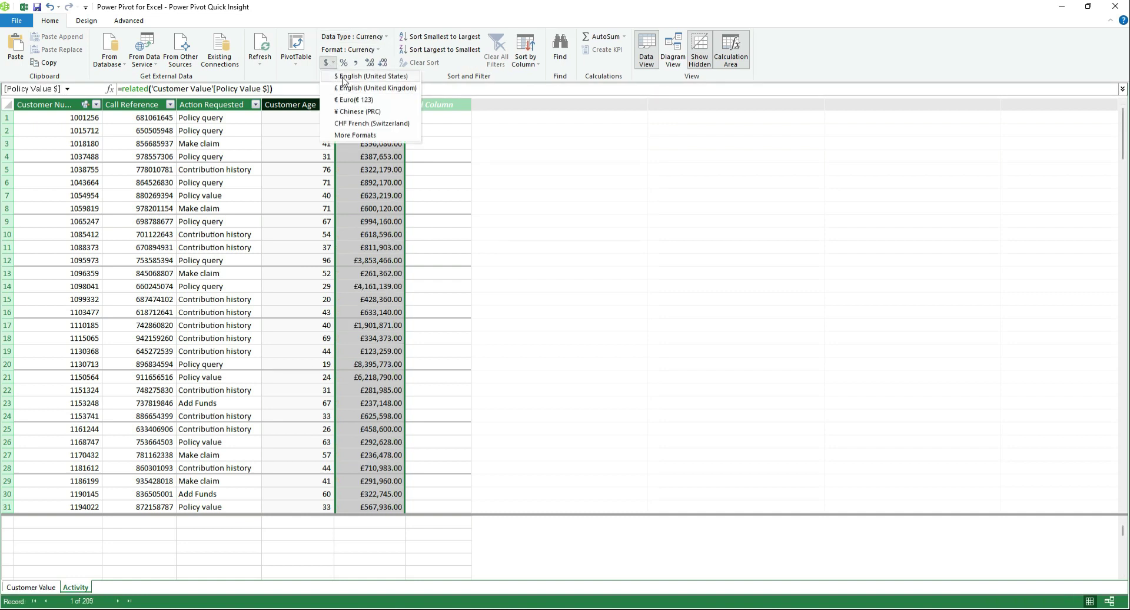
pyautogui.click(359, 76)
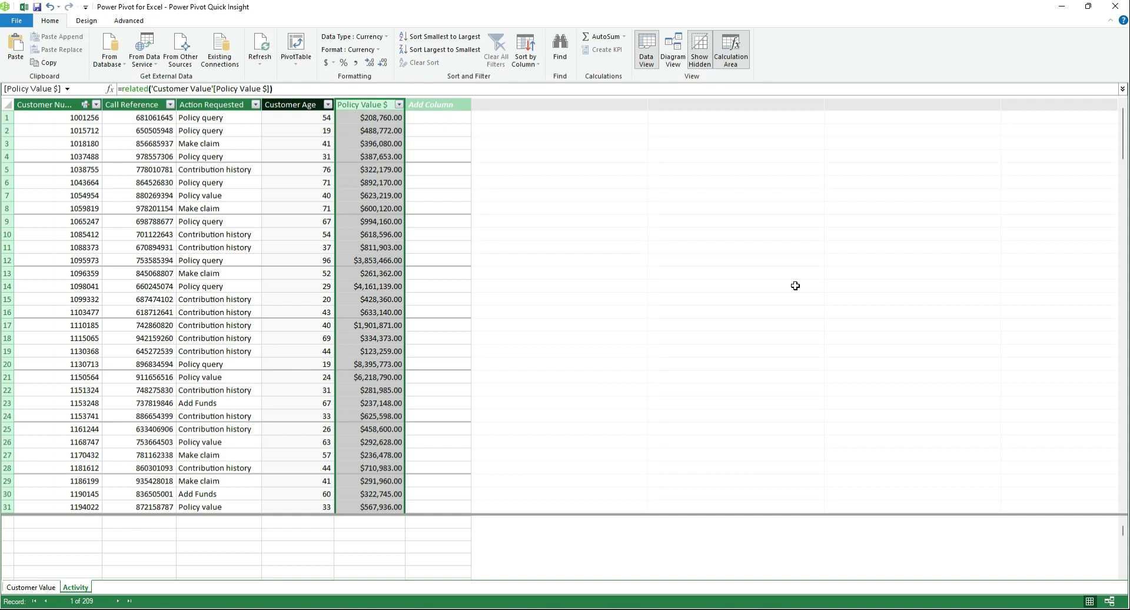
pyautogui.click(431, 104)
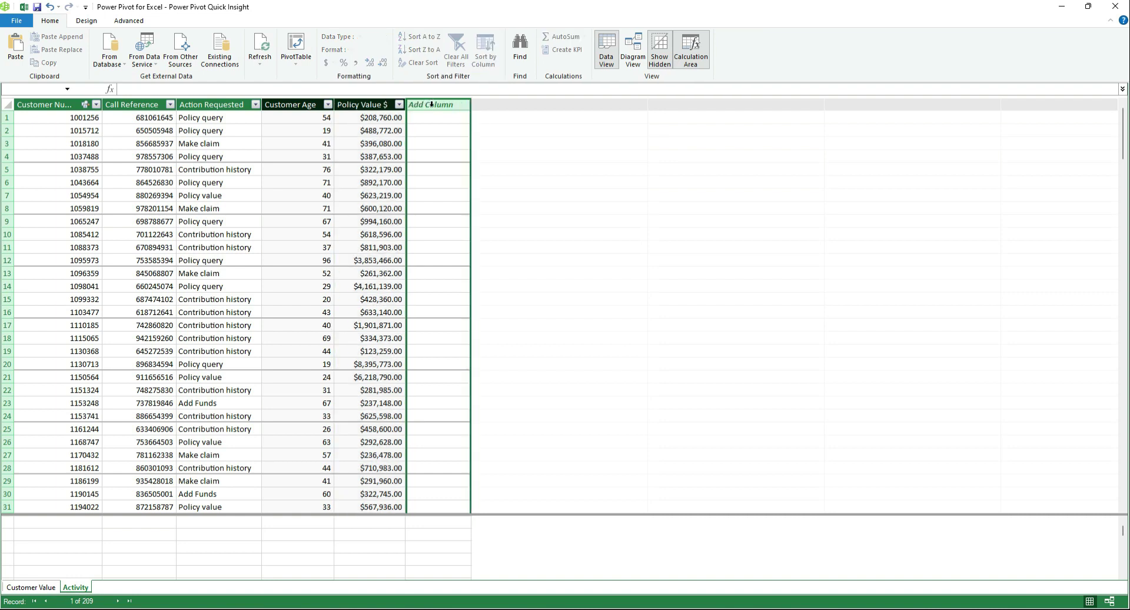
pyautogui.doubleClick(431, 104)
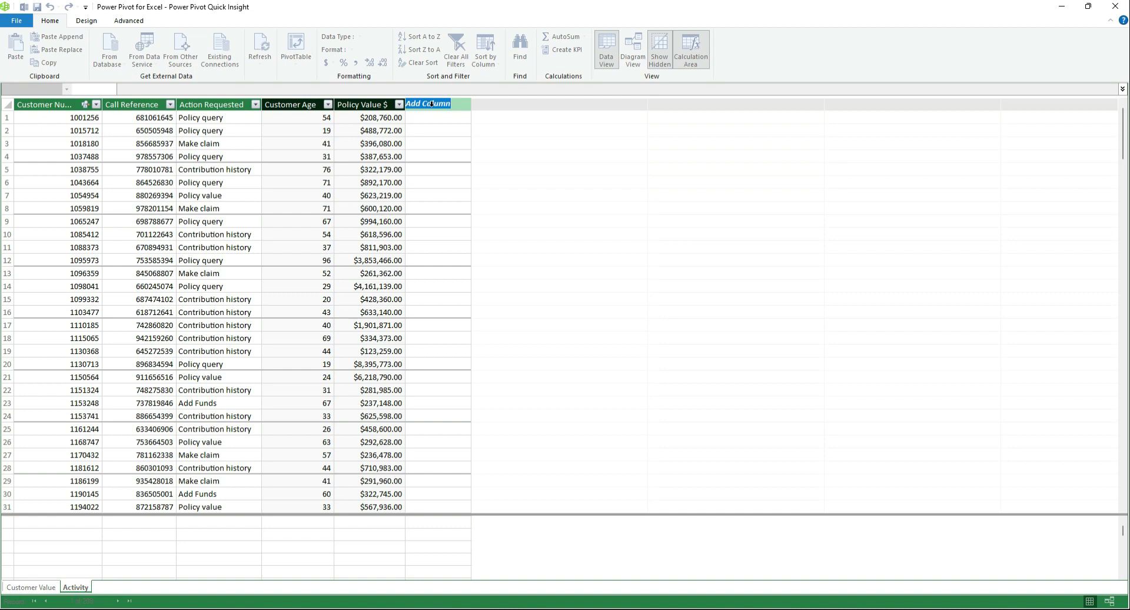
pyautogui.press('Escape')
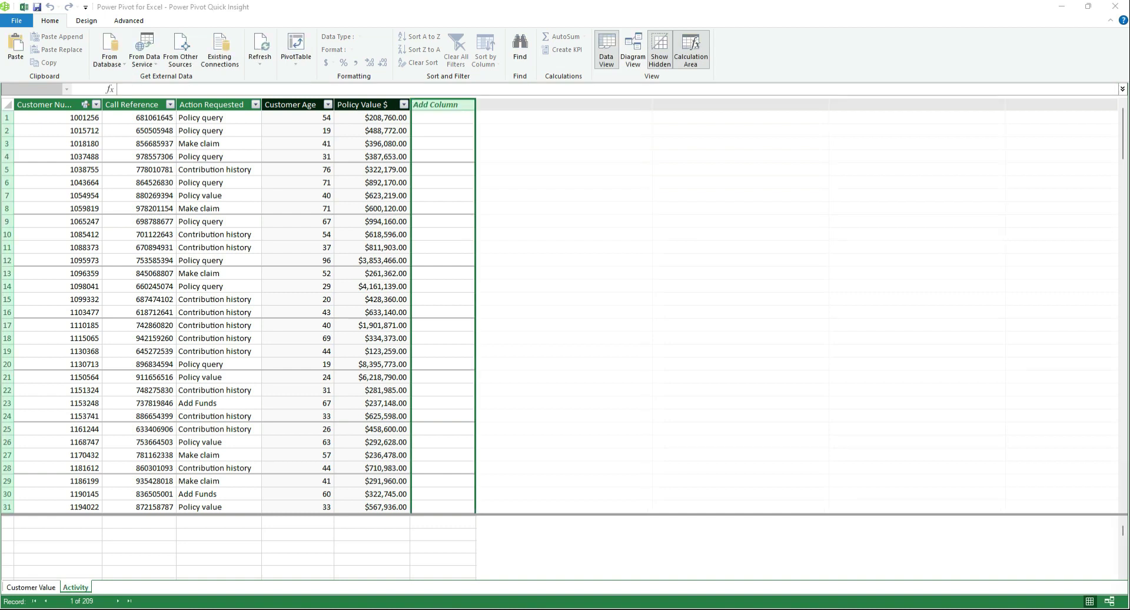
# Add a column named "Value per Year of Age" after Policy Value $ in the Activity table
pyautogui.click(447, 106)
pyautogui.doubleClick(446, 106)
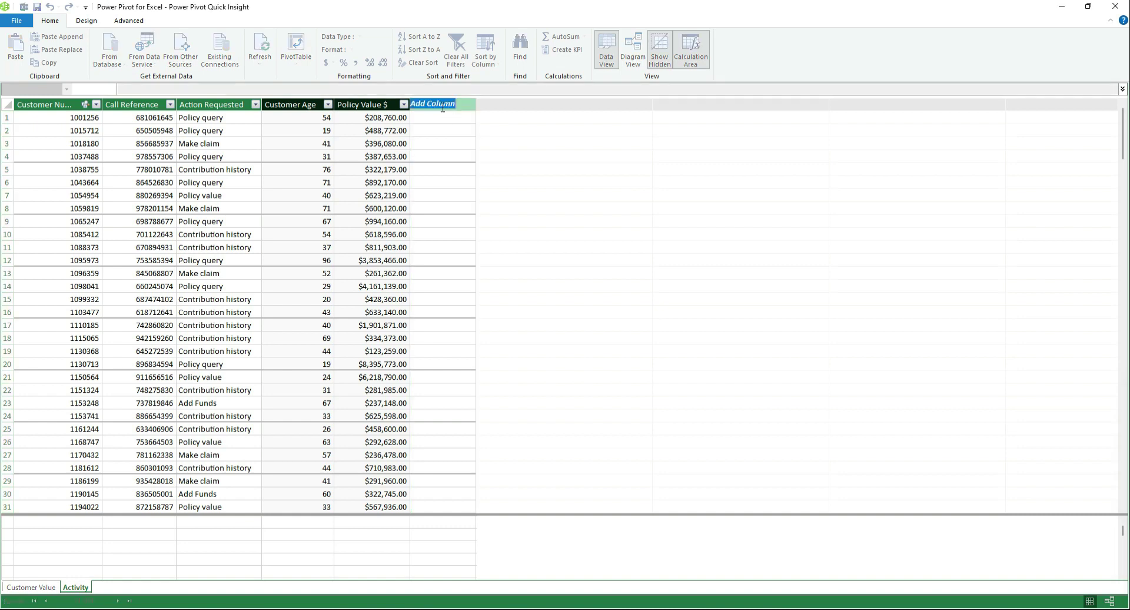
pyautogui.write('Value per')
pyautogui.write(' year of AGe')
pyautogui.press('BackSpace')
pyautogui.press('BackSpace')
pyautogui.write('ge')
pyautogui.click(447, 122)
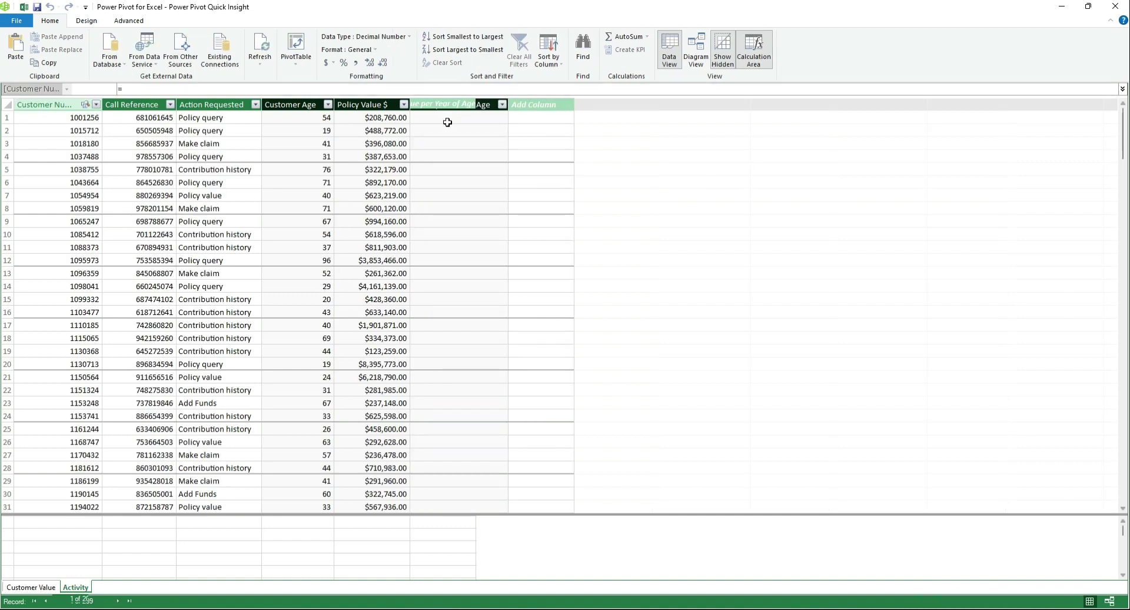
# Fill Value per Year of Age with =Activity[Policy Value $]/Activity[Customer Age] and sort that column from largest to smallest
pyautogui.click(345, 88)
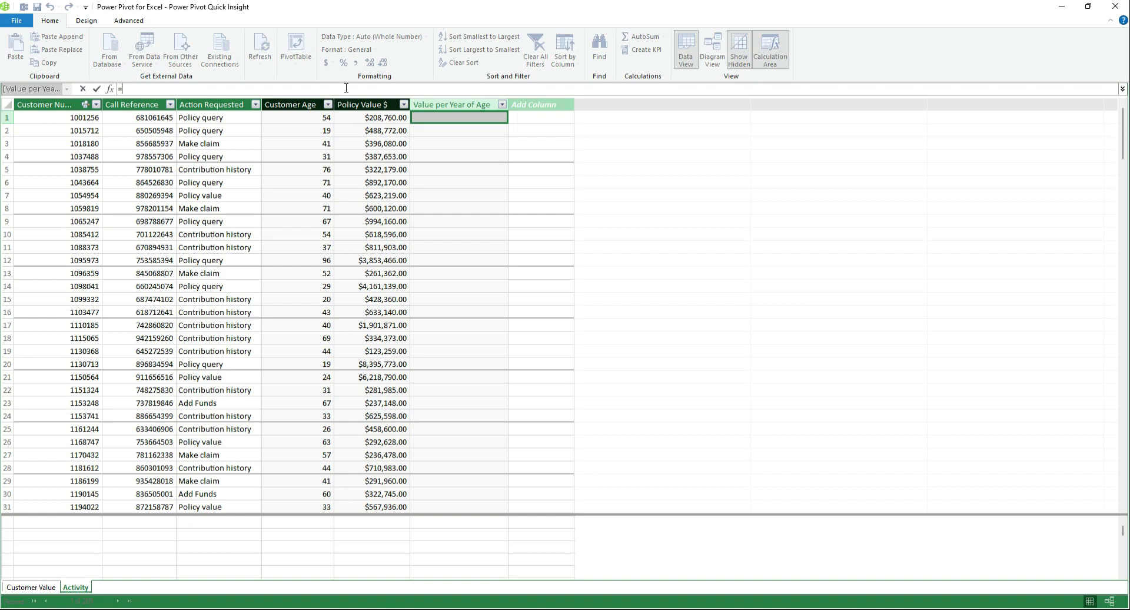
pyautogui.click(356, 118)
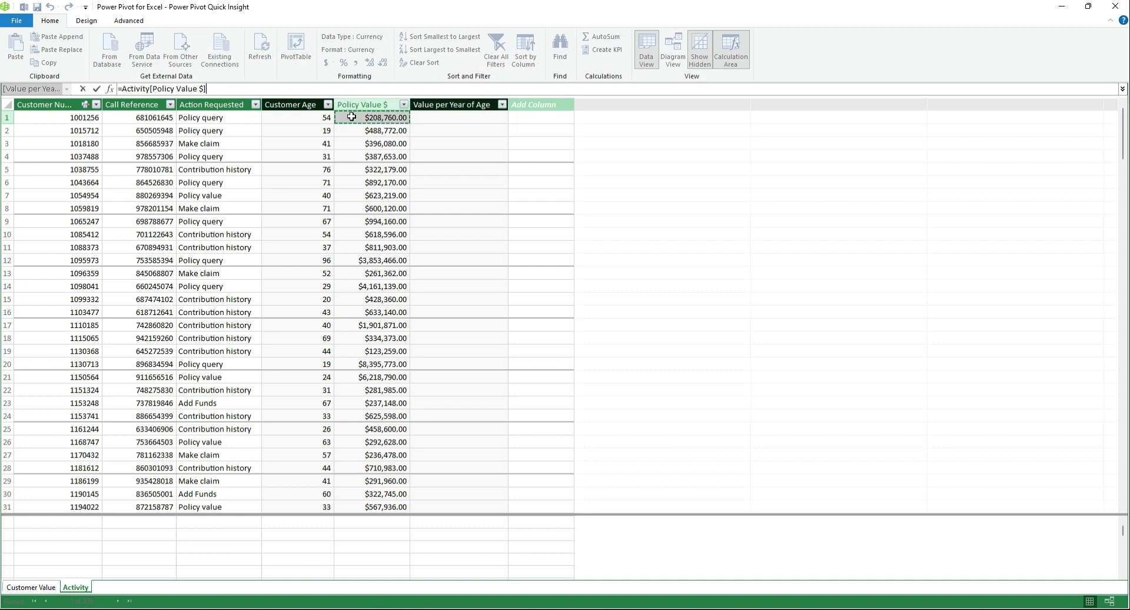
pyautogui.click(279, 92)
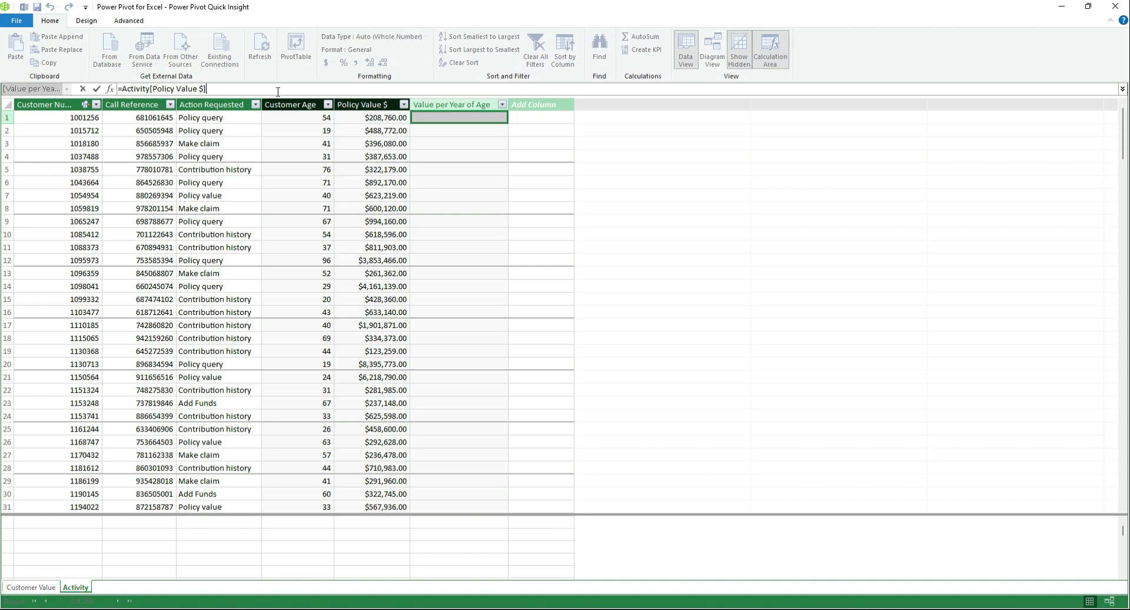
pyautogui.write('/')
pyautogui.click(290, 119)
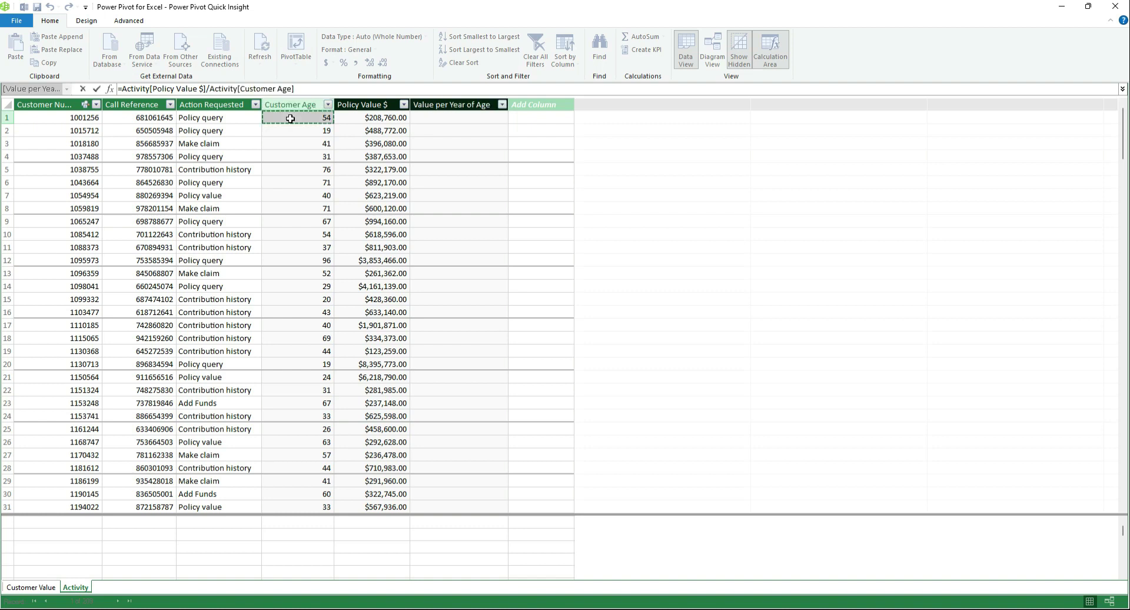
pyautogui.press('Return')
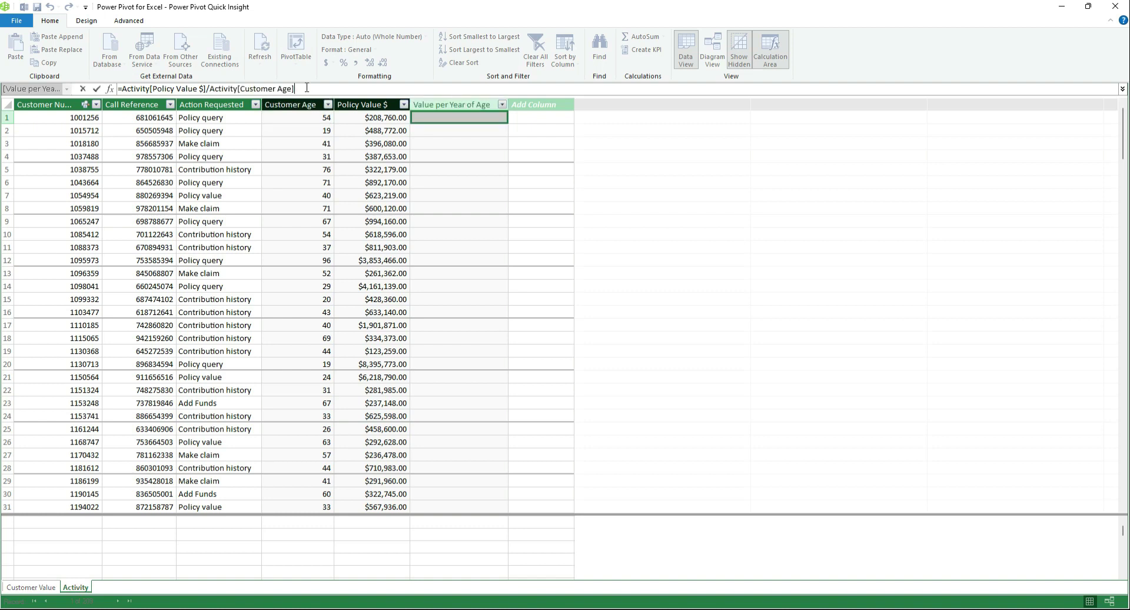
pyautogui.click(99, 89)
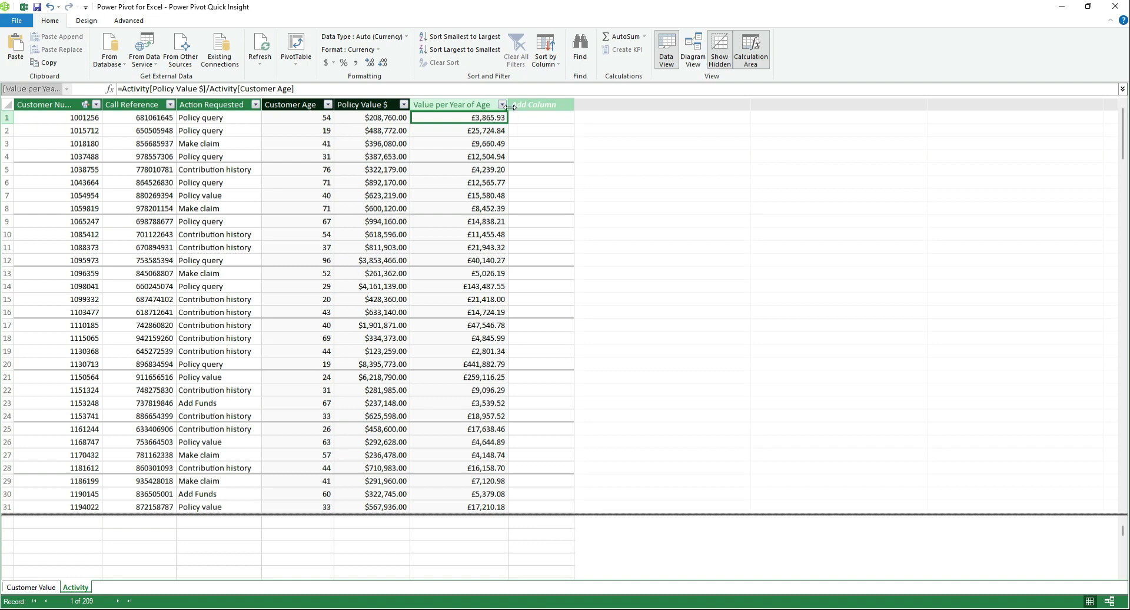
pyautogui.click(502, 104)
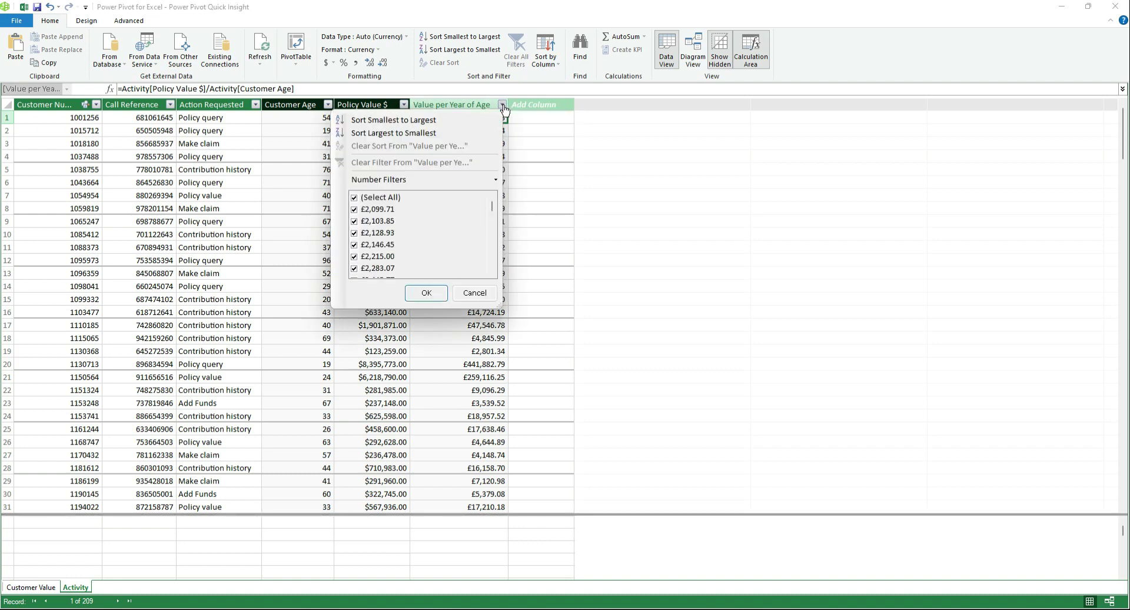
pyautogui.click(422, 133)
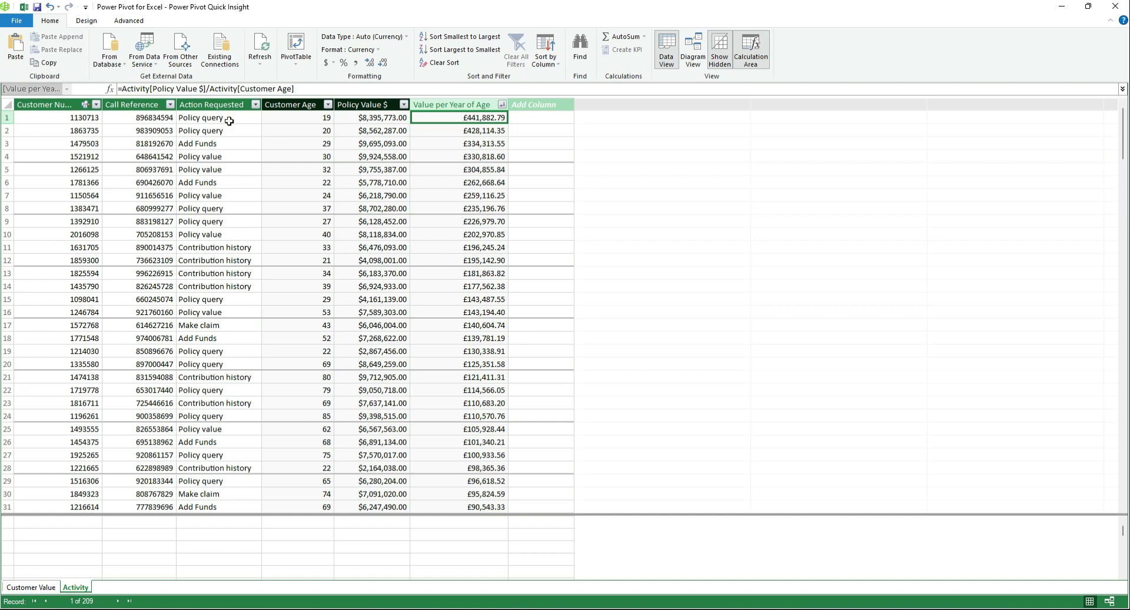
# Save the data model, return to the Excel worksheet and save the workbook
pyautogui.click(40, 8)
pyautogui.click(1115, 7)
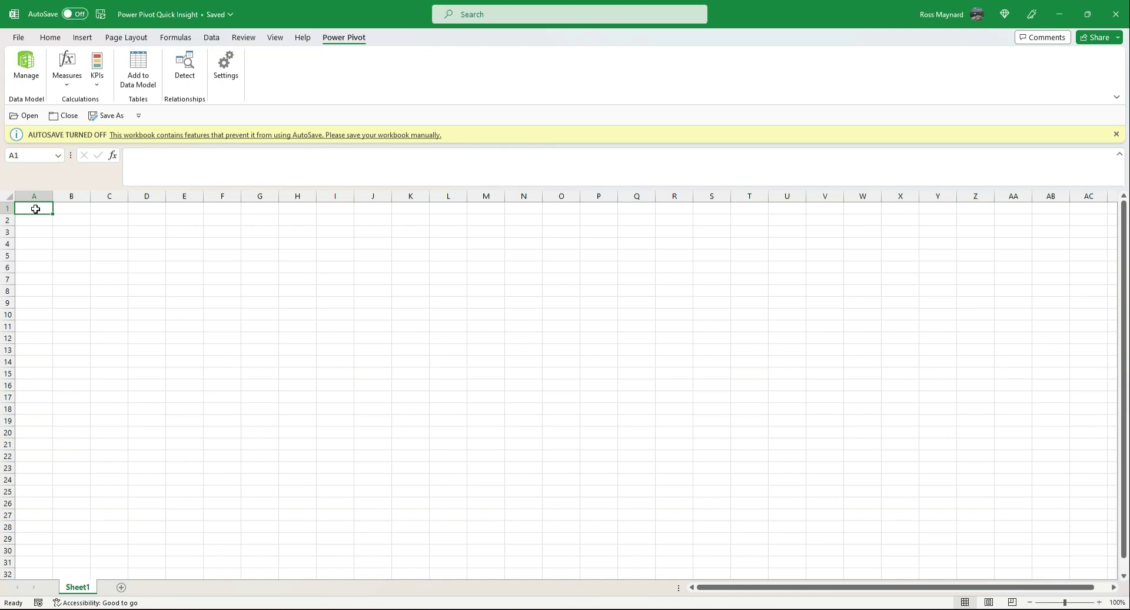
pyautogui.click(101, 15)
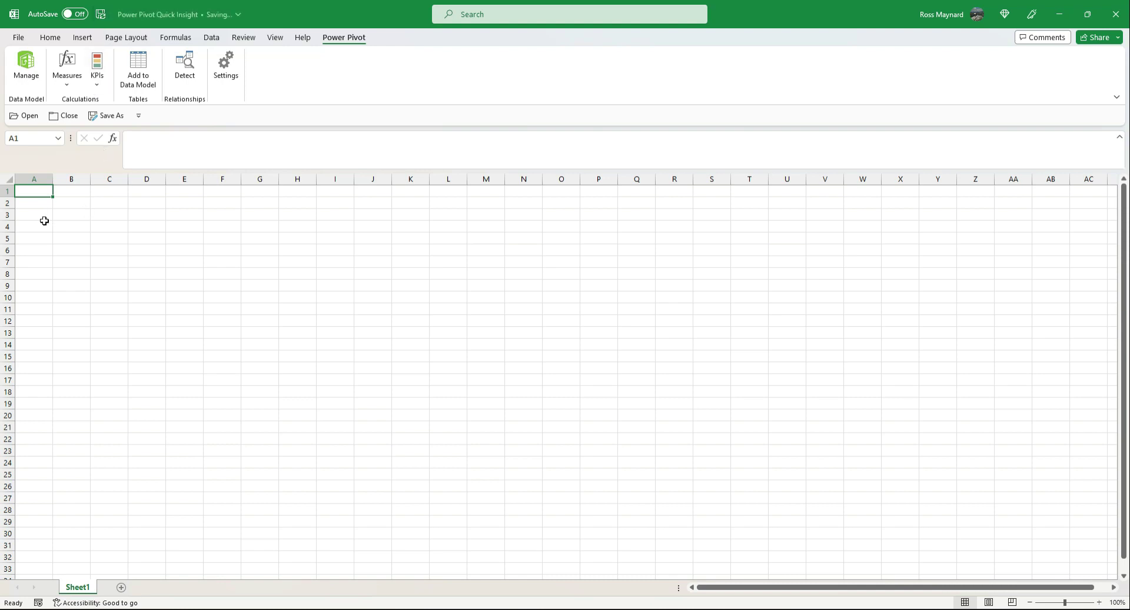
# Import the data model's Activity table from the existing connections as a table in the existing worksheet at =$A$1
pyautogui.click(58, 35)
pyautogui.click(211, 38)
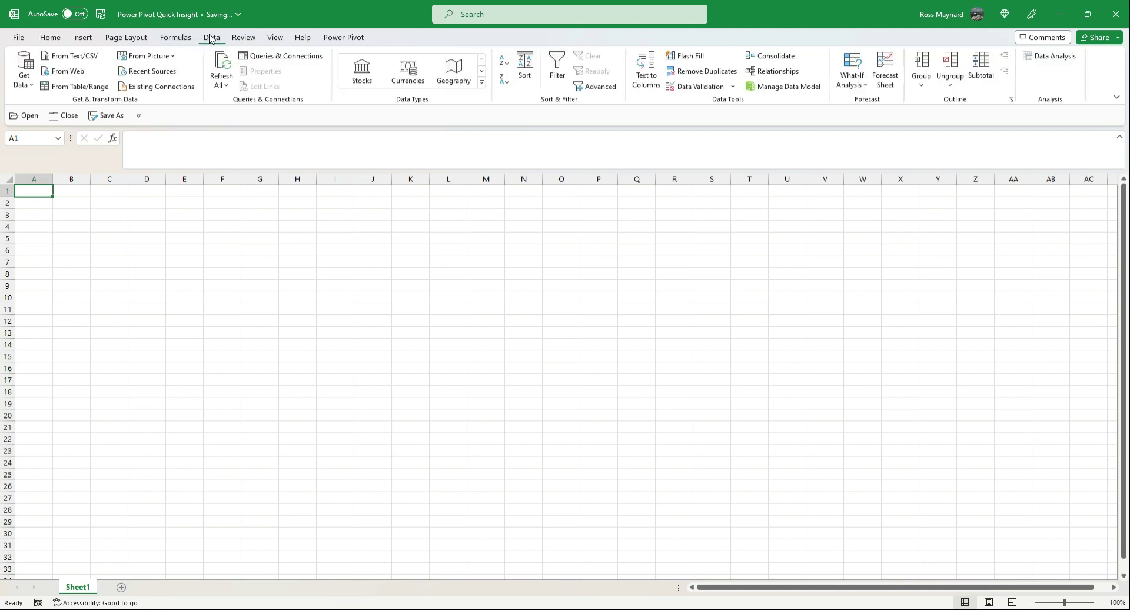
pyautogui.click(158, 87)
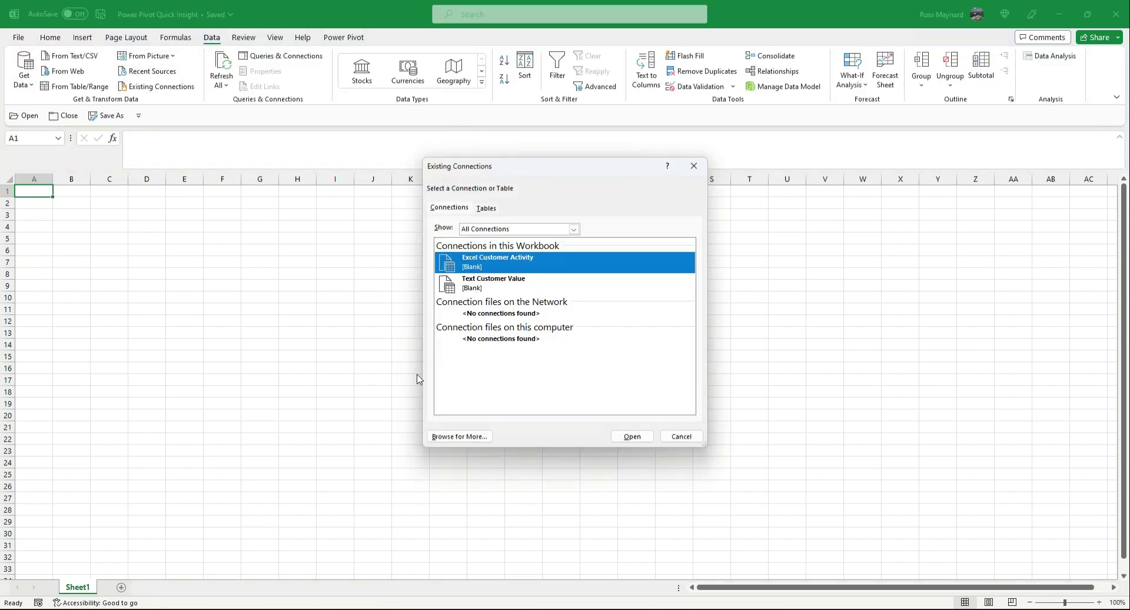
pyautogui.click(487, 209)
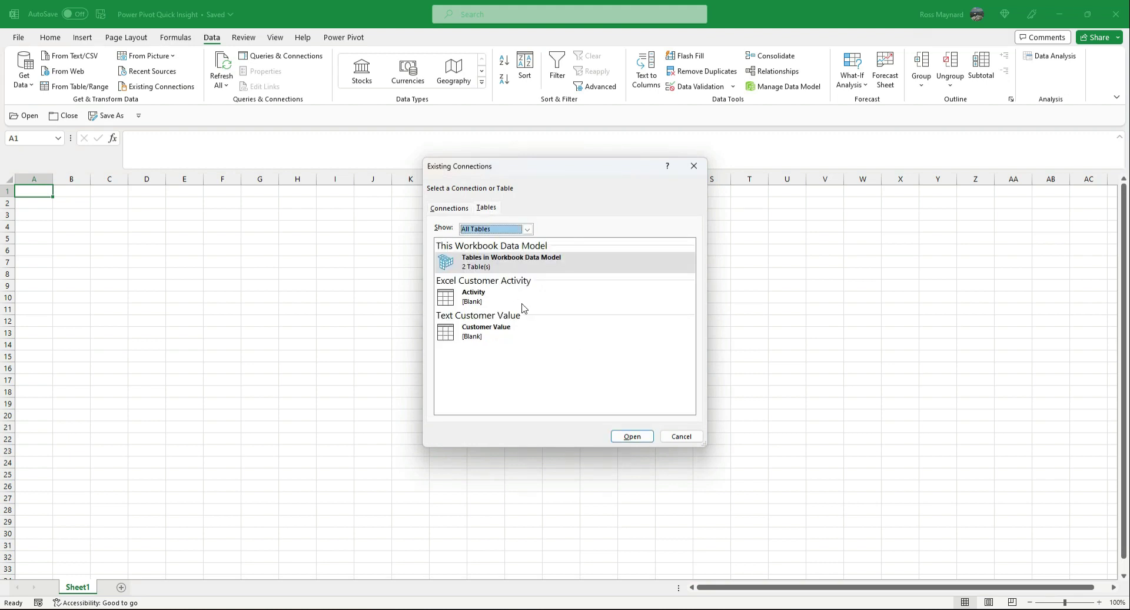
pyautogui.click(475, 303)
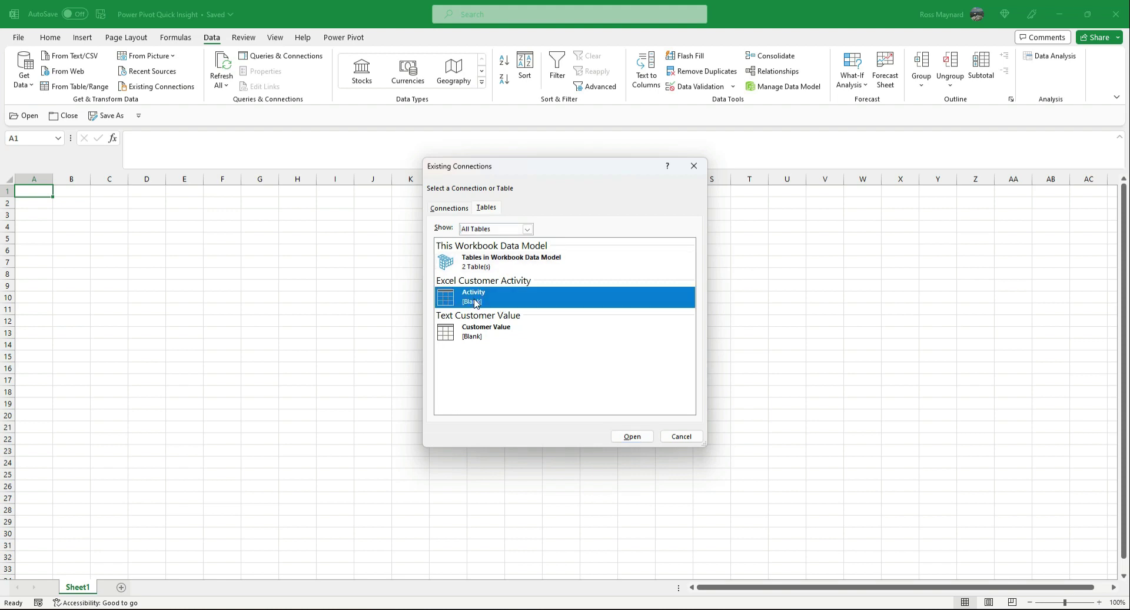
pyautogui.click(632, 437)
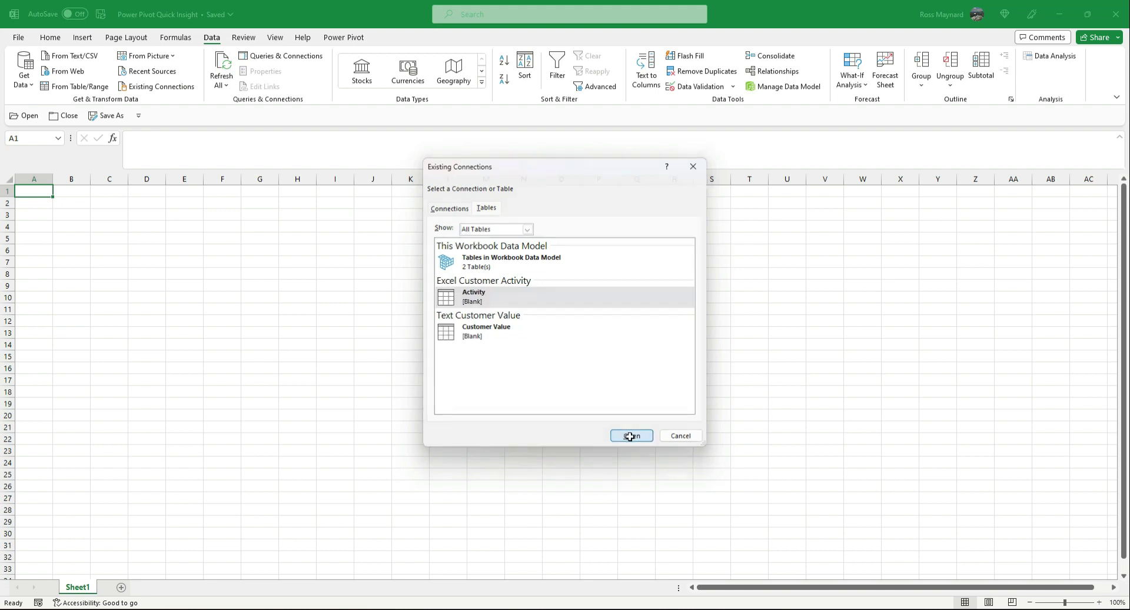
pyautogui.moveTo(357, 372); pyautogui.dragTo(429, 247)
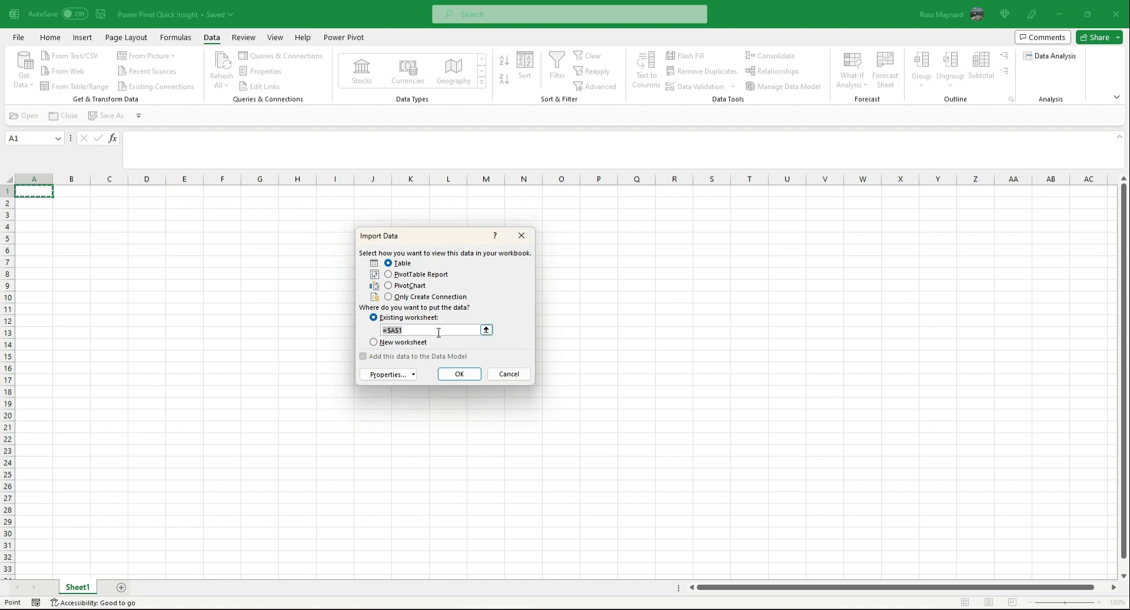
pyautogui.click(460, 374)
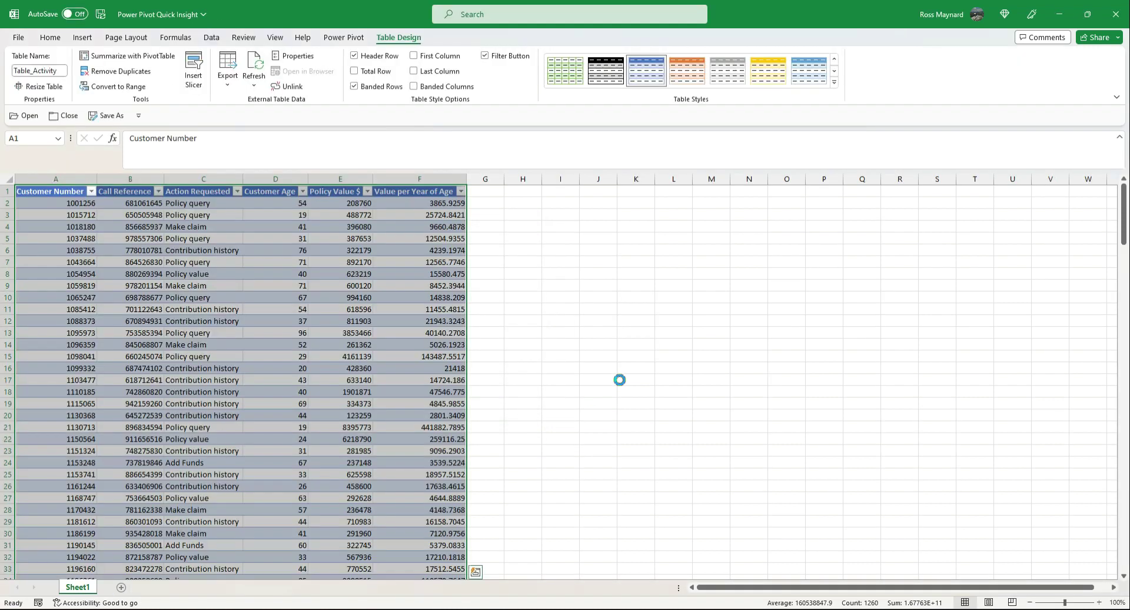
pyautogui.click(403, 379)
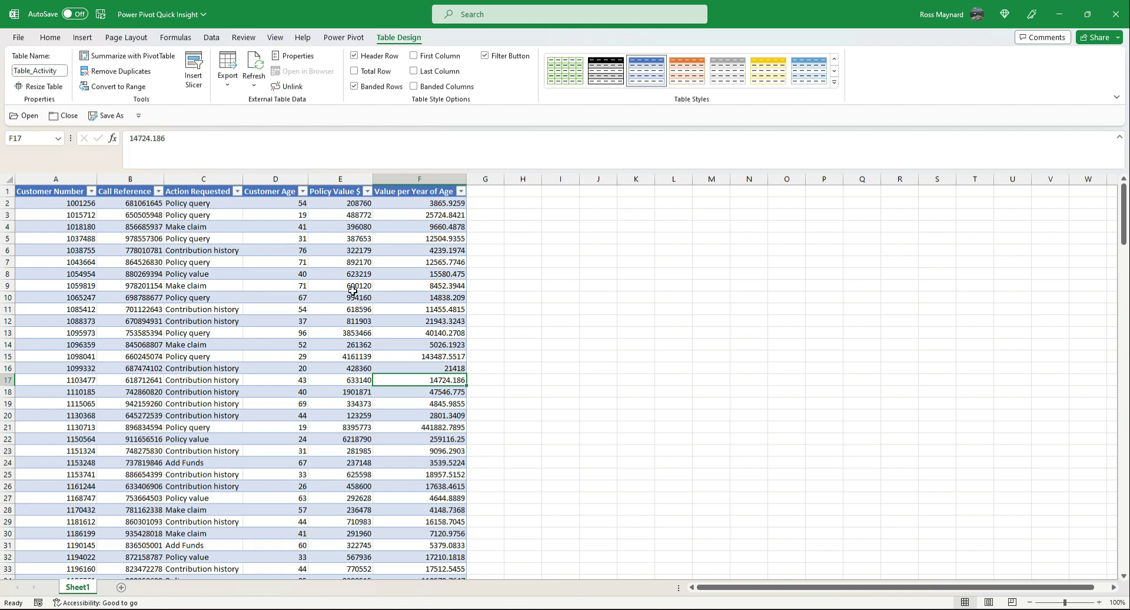
# Switch back to the Power Pivot data model and select the first calculation-area cell under Policy Value $ in the Customer Value table
pyautogui.click(344, 37)
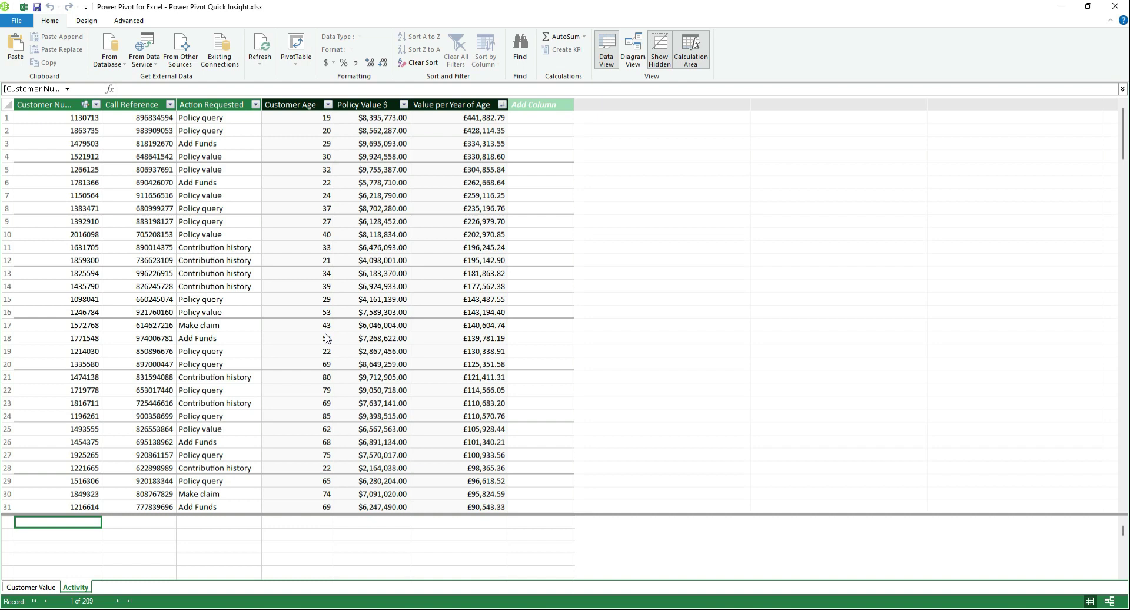
pyautogui.click(32, 587)
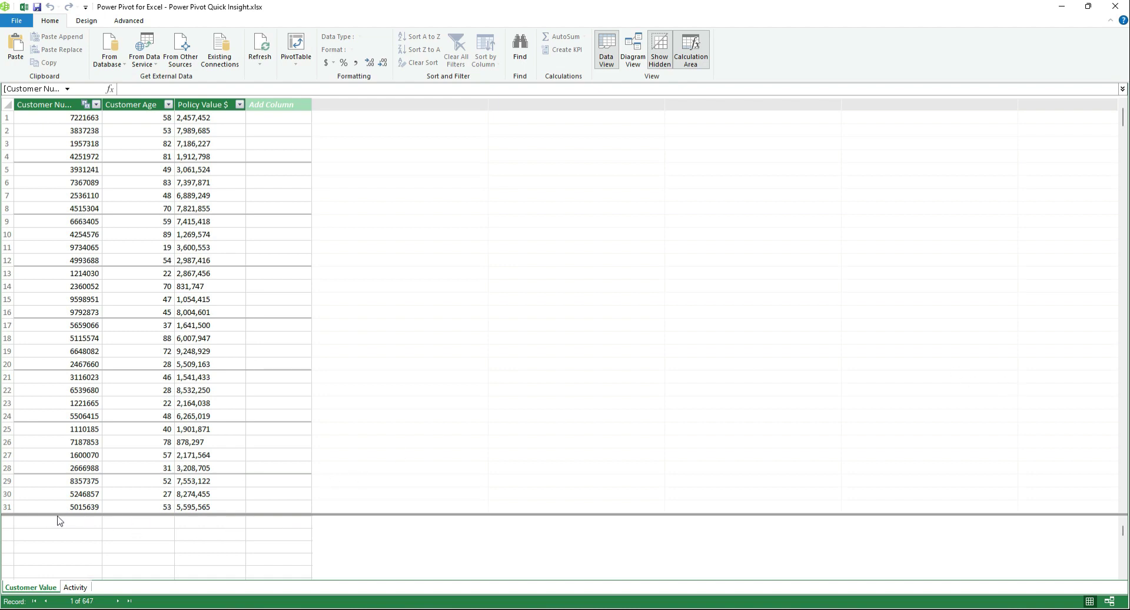
pyautogui.click(186, 529)
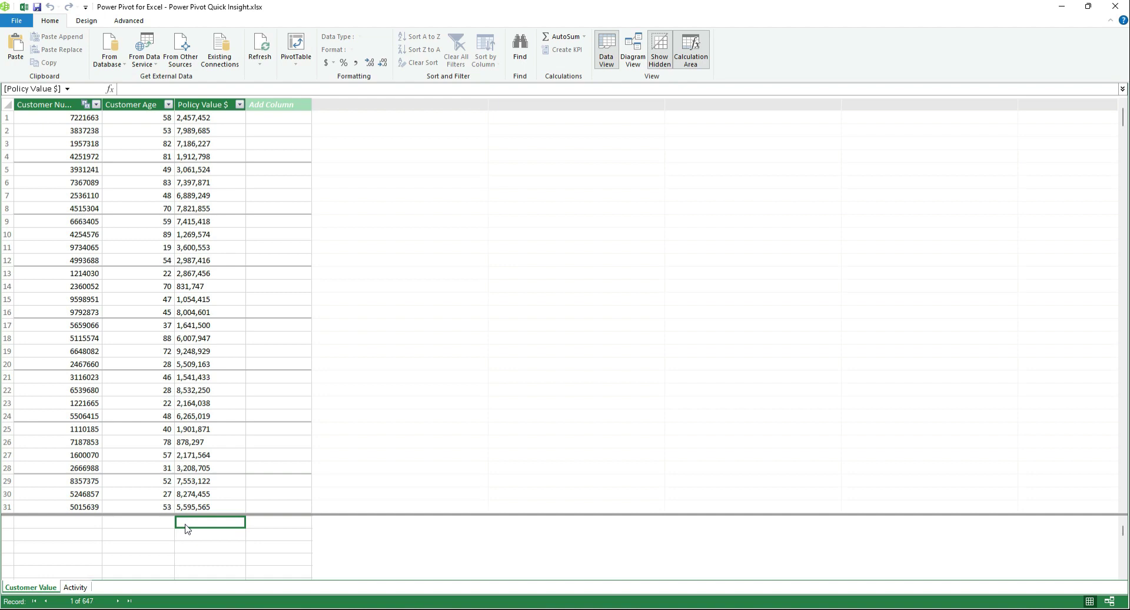
# Create the measure =calculate(count('Customer Value'[Customer Age]),'Customer Value'[Customer Age]>=55) in the selected calculation cell
pyautogui.click(162, 89)
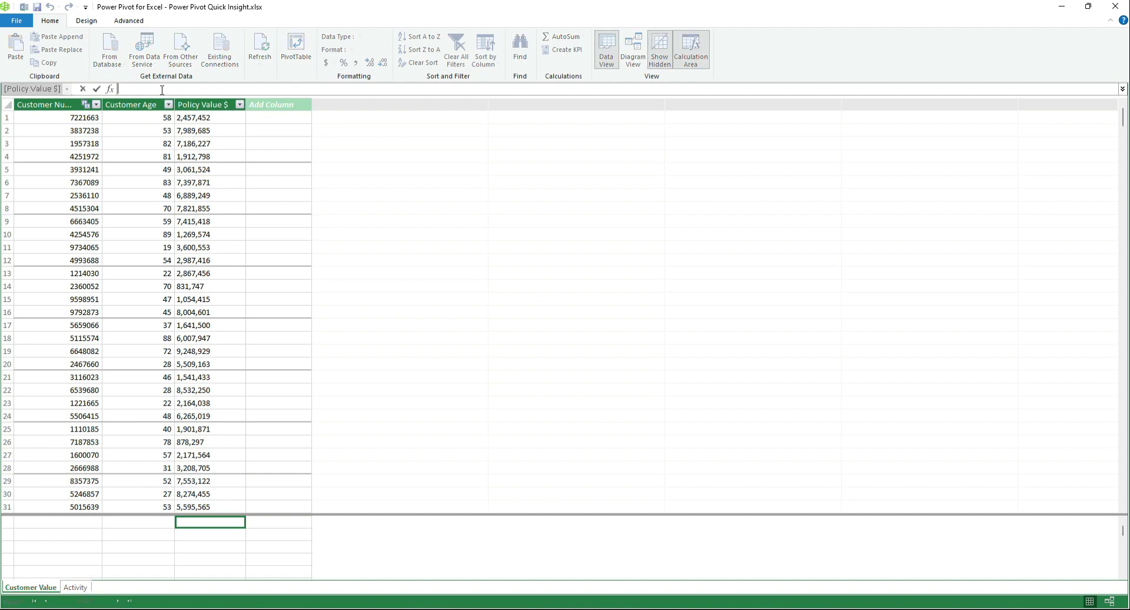
pyautogui.write('=calcula')
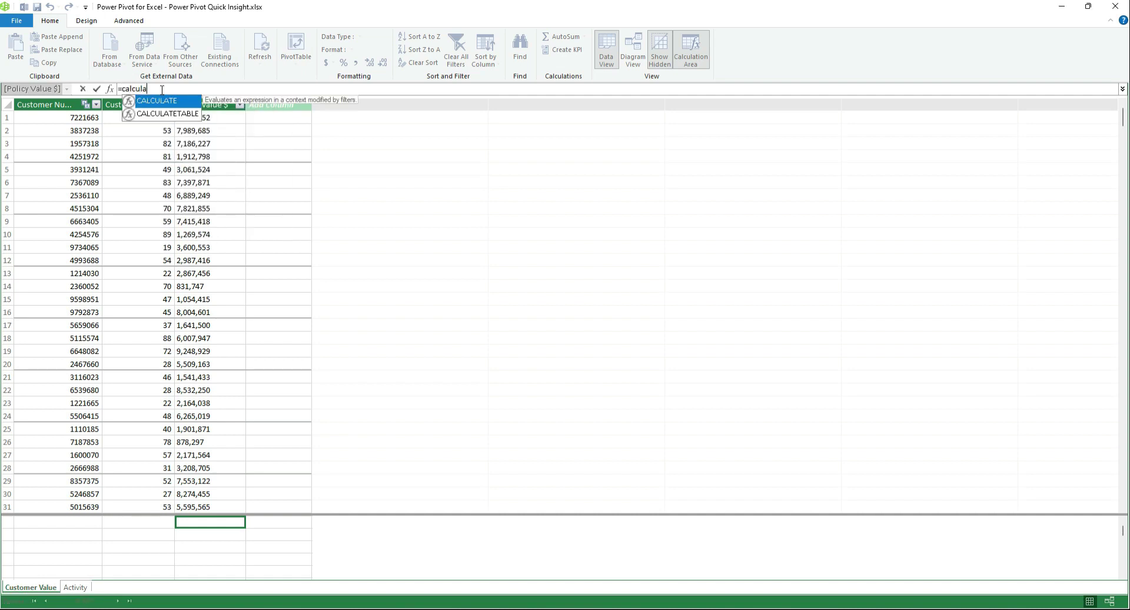
pyautogui.write('te(')
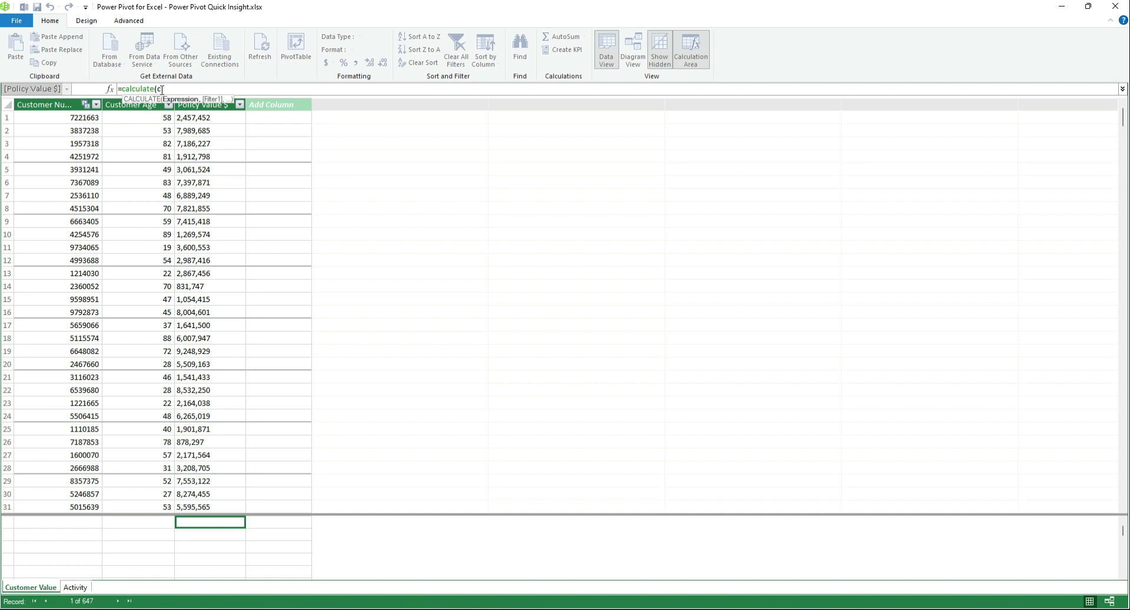
pyautogui.write('count(')
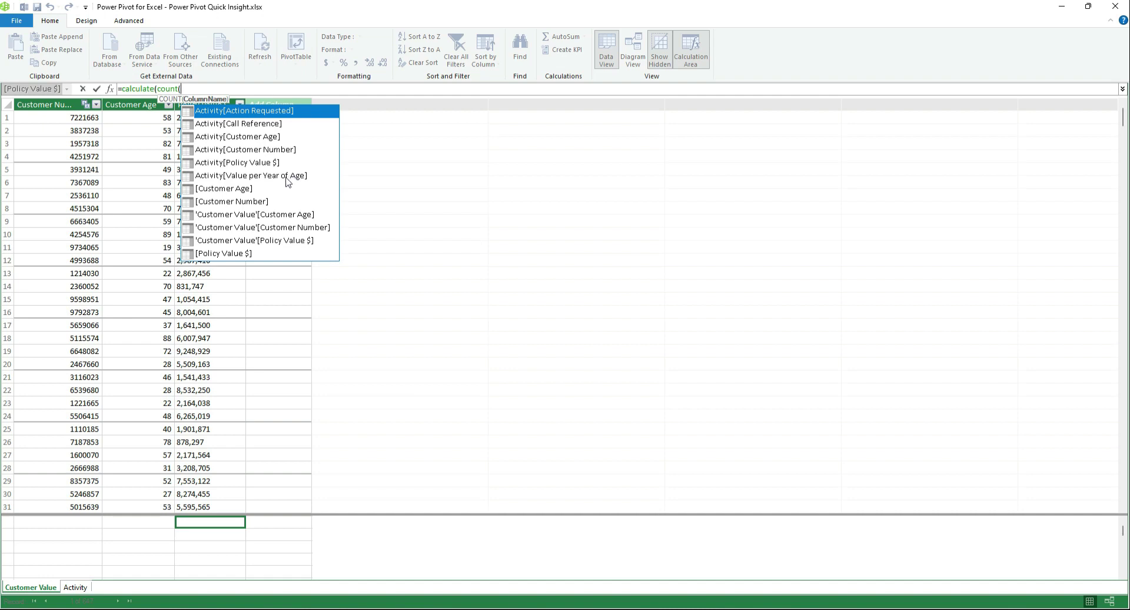
pyautogui.click(141, 104)
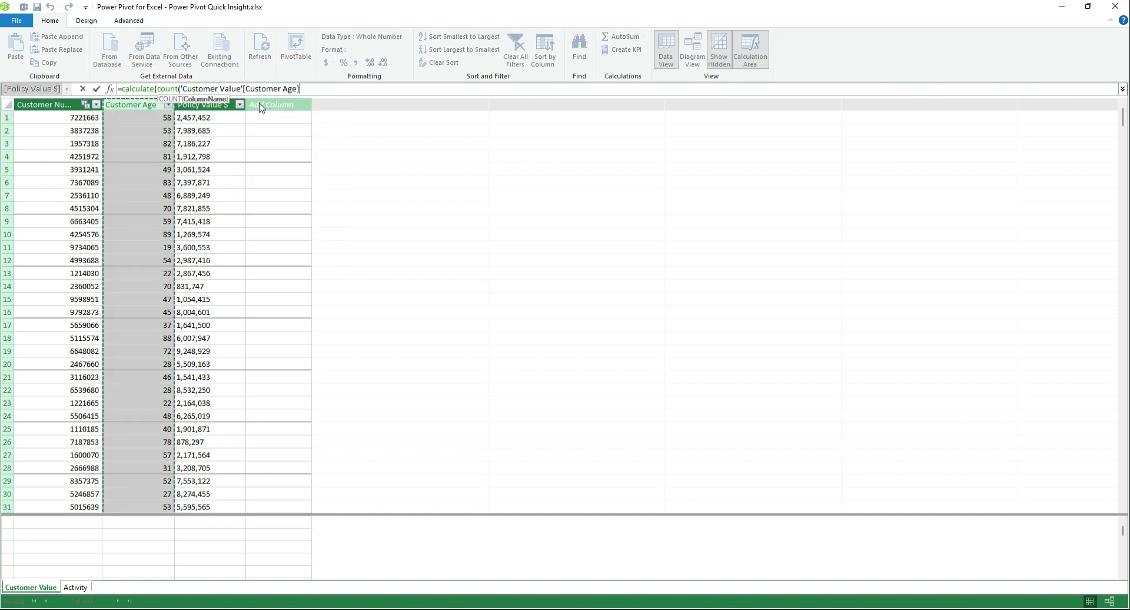
pyautogui.click(318, 88)
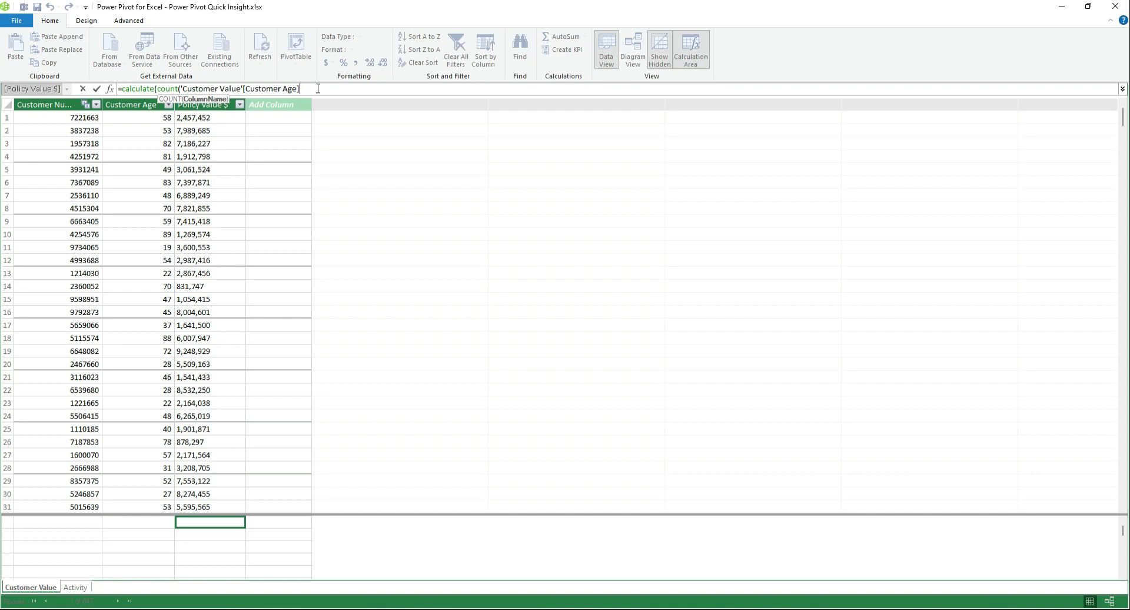
pyautogui.write('),')
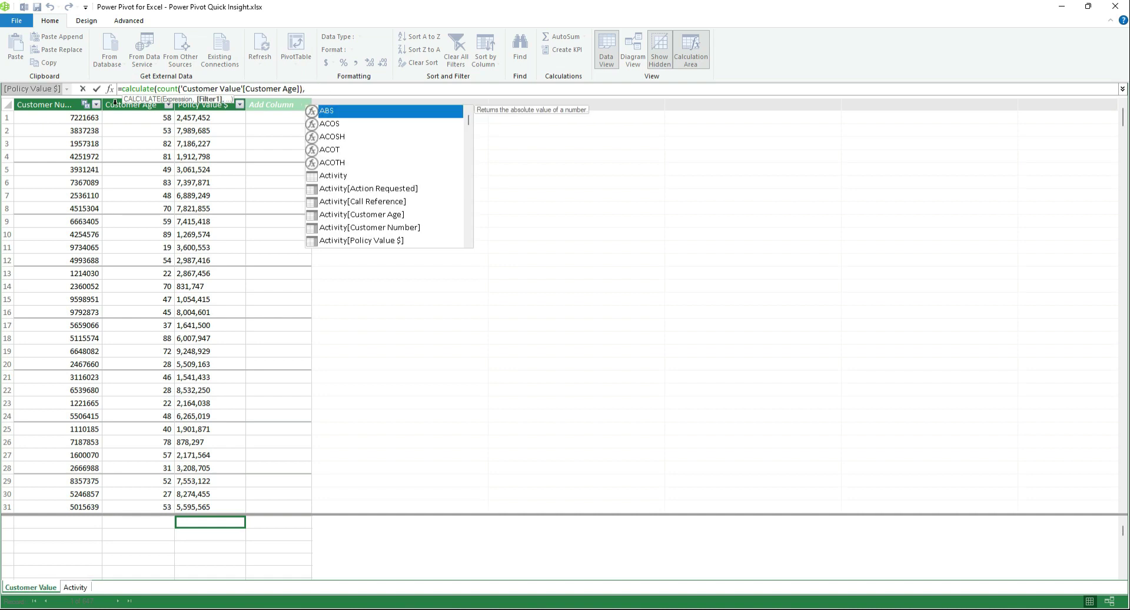
pyautogui.click(116, 101)
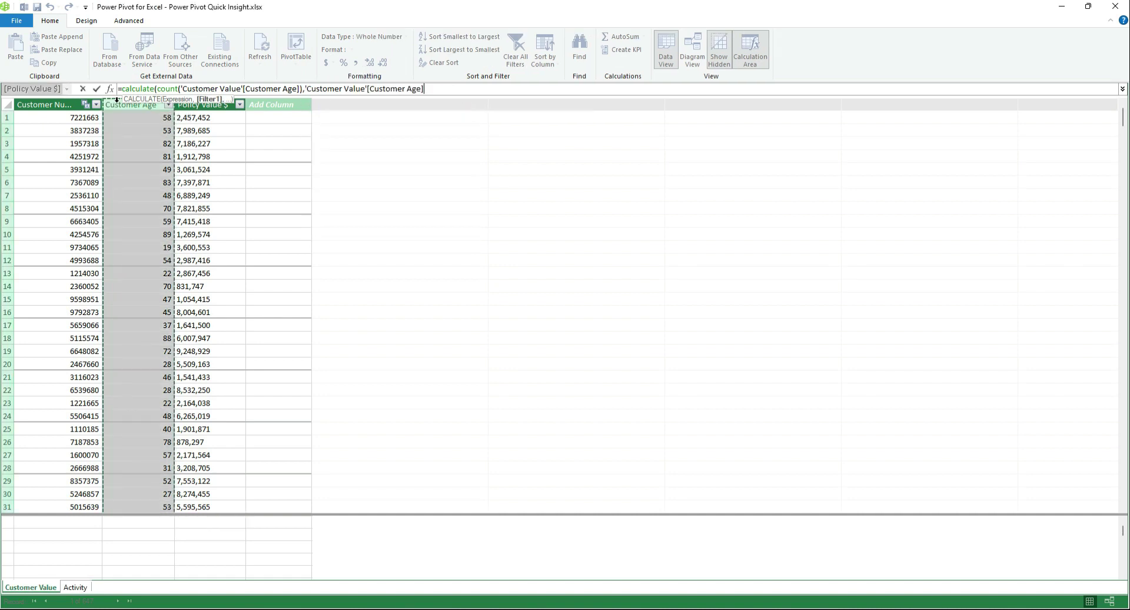
pyautogui.write('>=55')
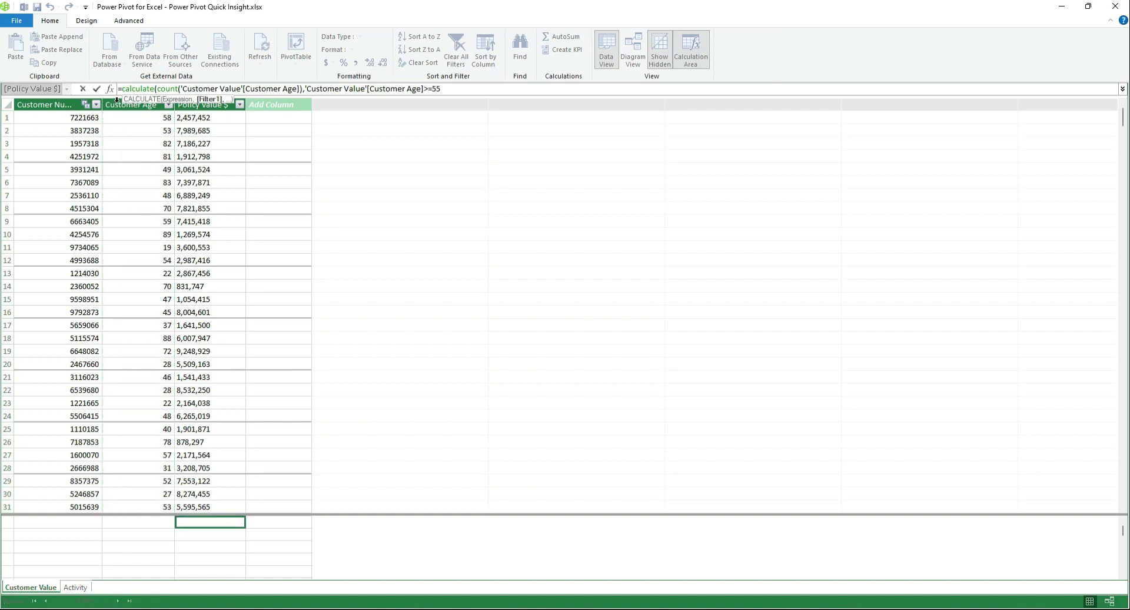
pyautogui.write(')')
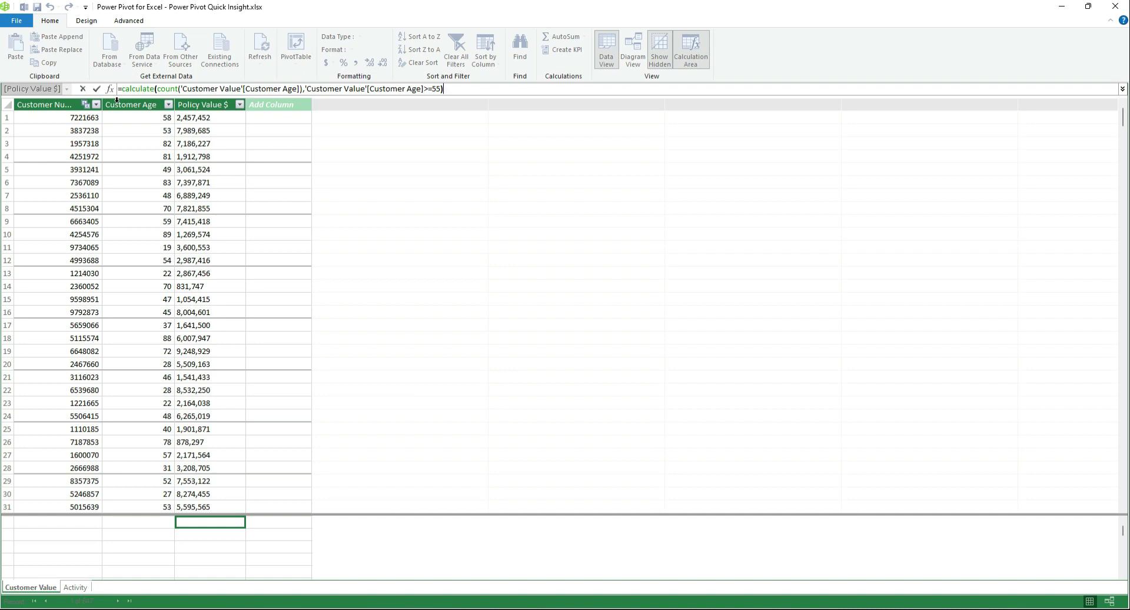
pyautogui.click(98, 90)
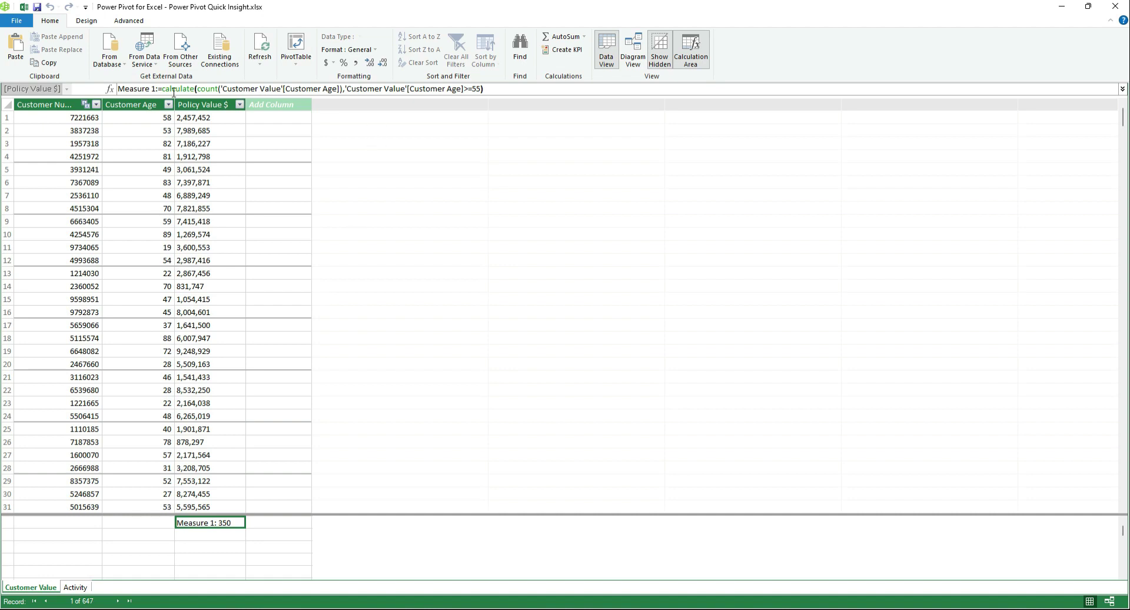
# Rename the measure "Number of customers aged 55 or older" and widen the Policy Value $ column to fit its full text
pyautogui.moveTo(156, 89); pyautogui.dragTo(118, 89)
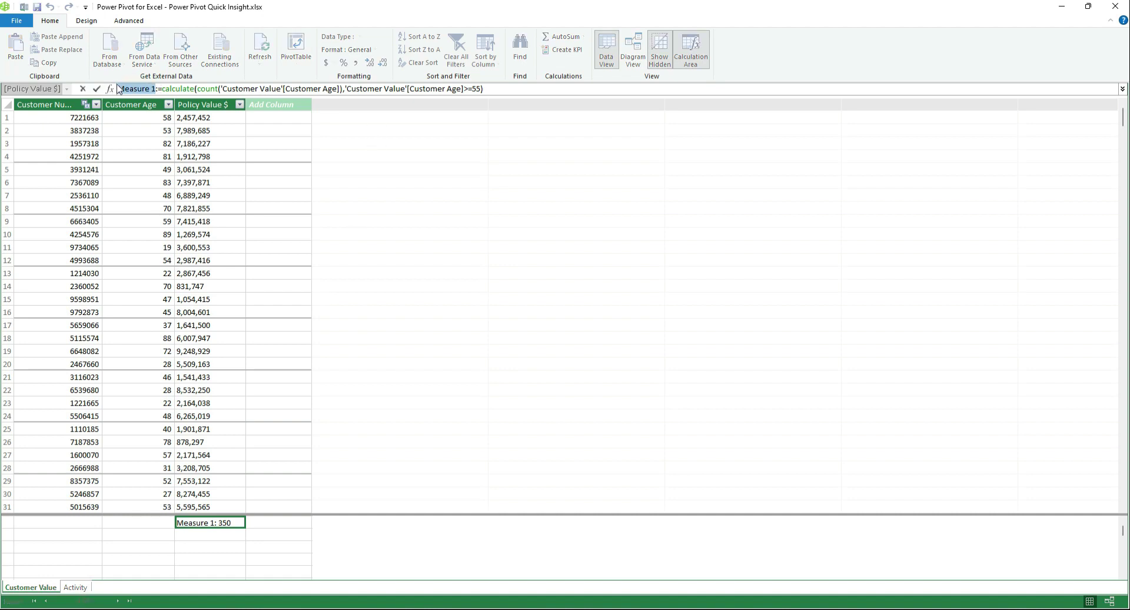
pyautogui.write('Number o')
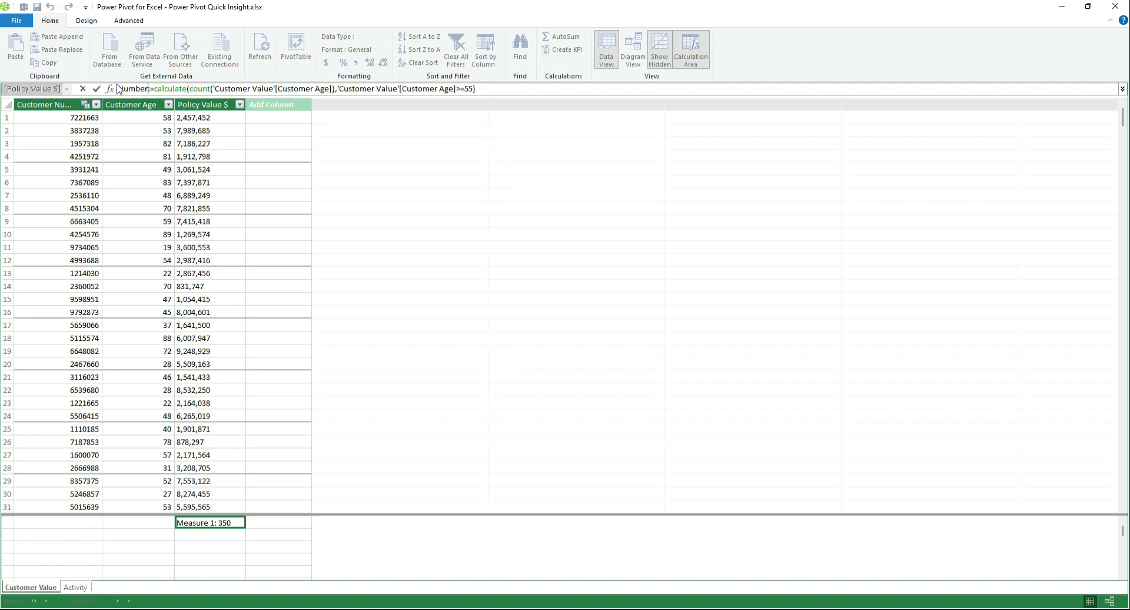
pyautogui.write('f customers age')
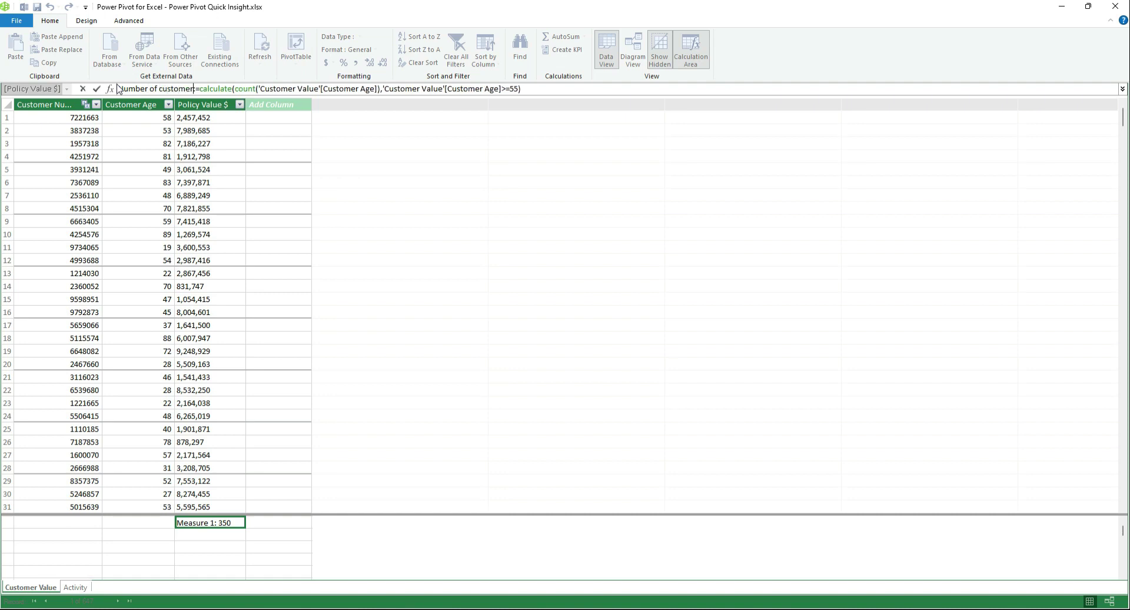
pyautogui.write('d 55 or o')
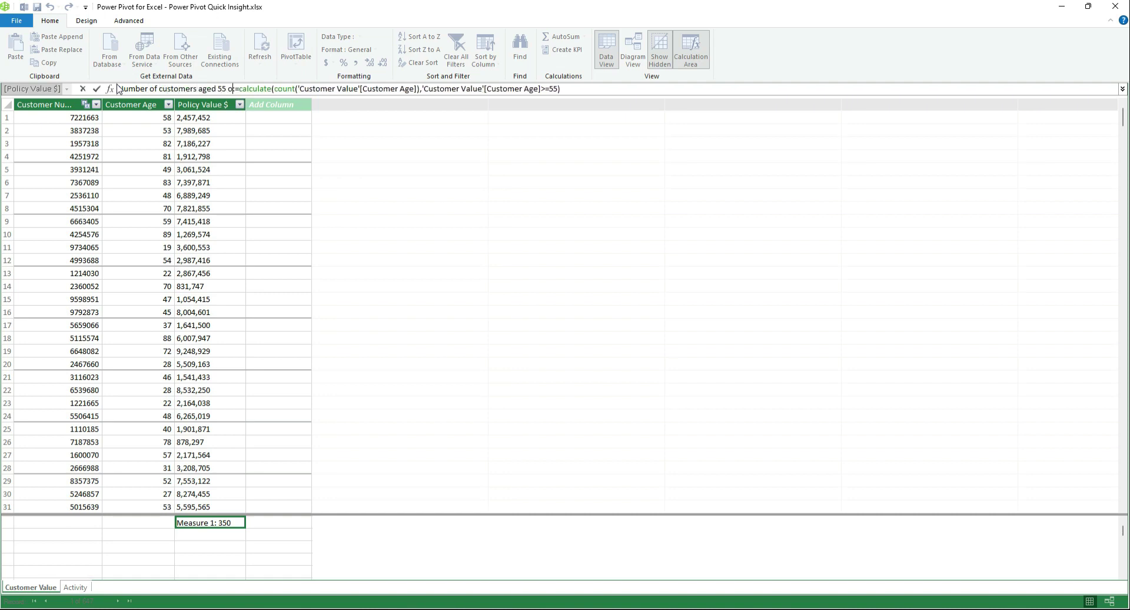
pyautogui.write('lder')
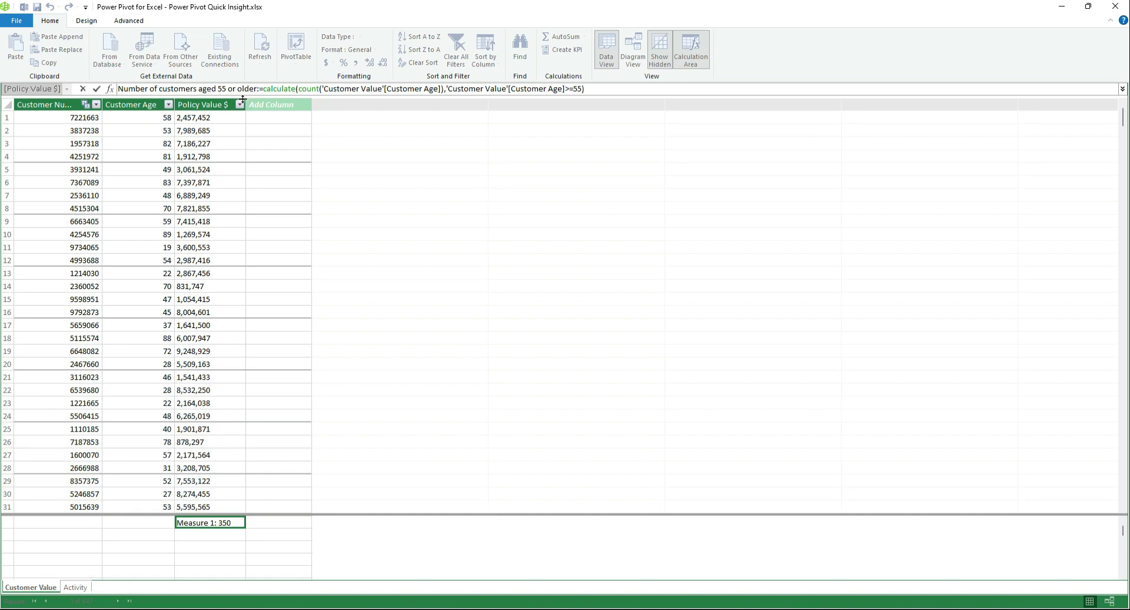
pyautogui.click(97, 89)
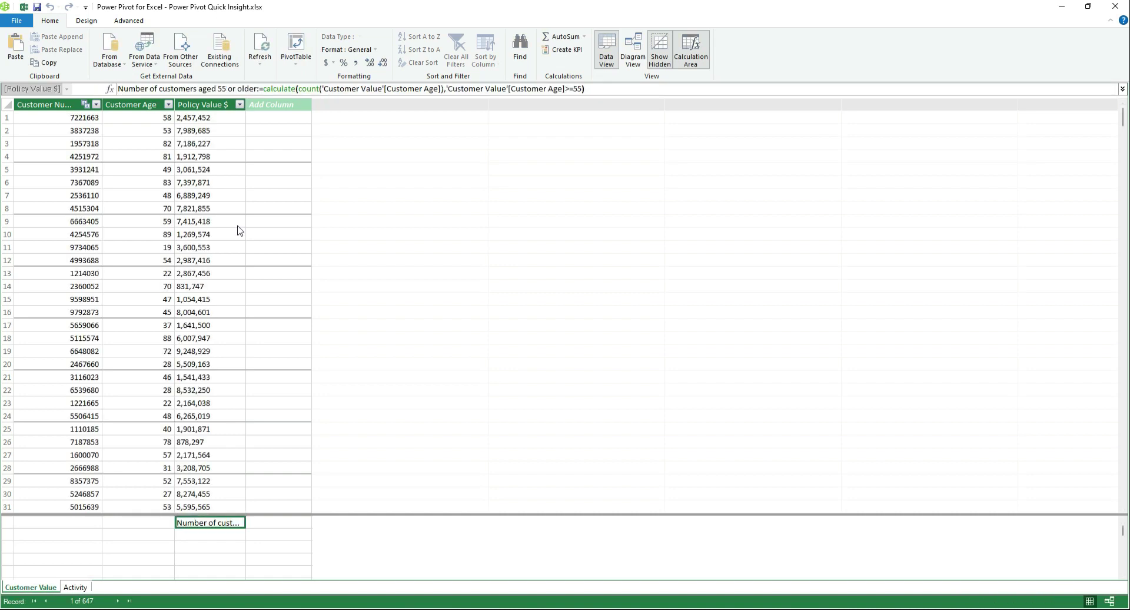
pyautogui.moveTo(246, 108); pyautogui.dragTo(330, 108)
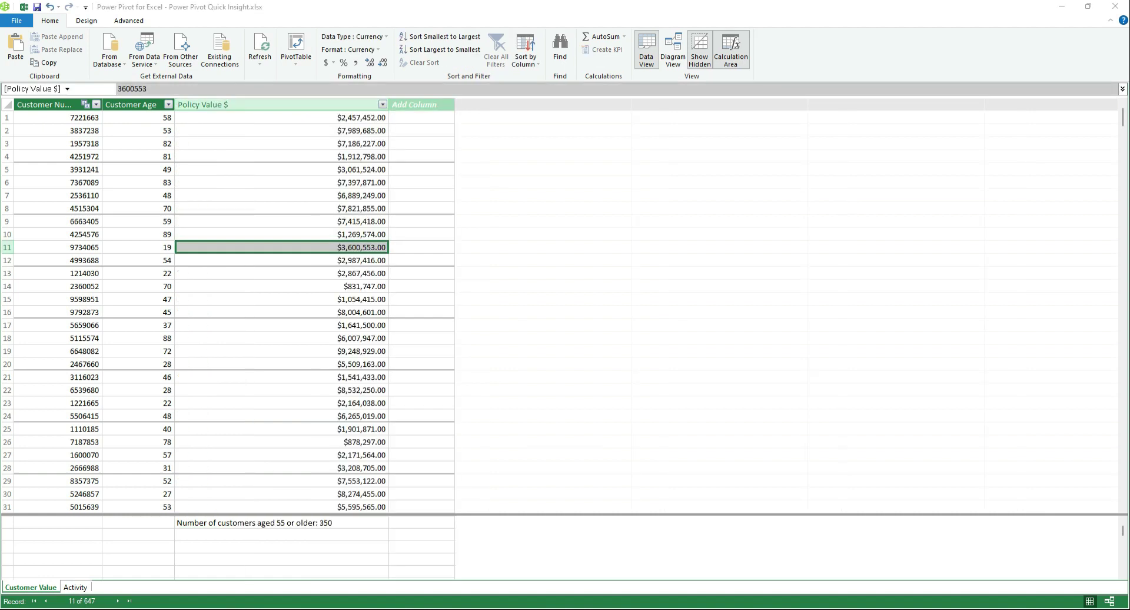
# Set the Policy Value $ column's data type and format to Currency with the $ English (United States) symbol
pyautogui.click(334, 101)
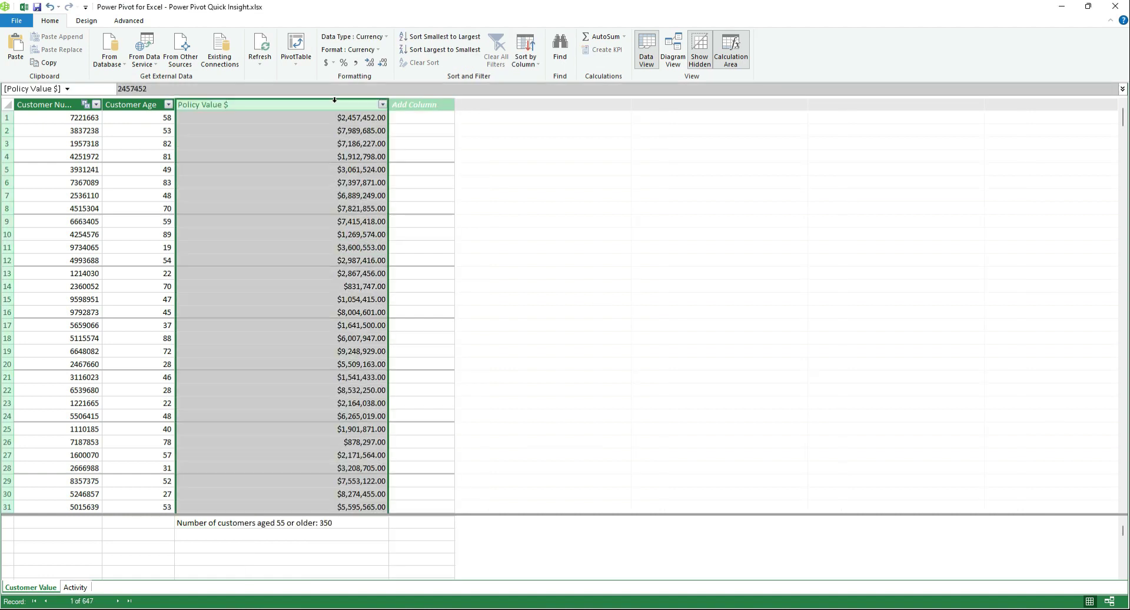
pyautogui.click(385, 37)
pyautogui.click(366, 95)
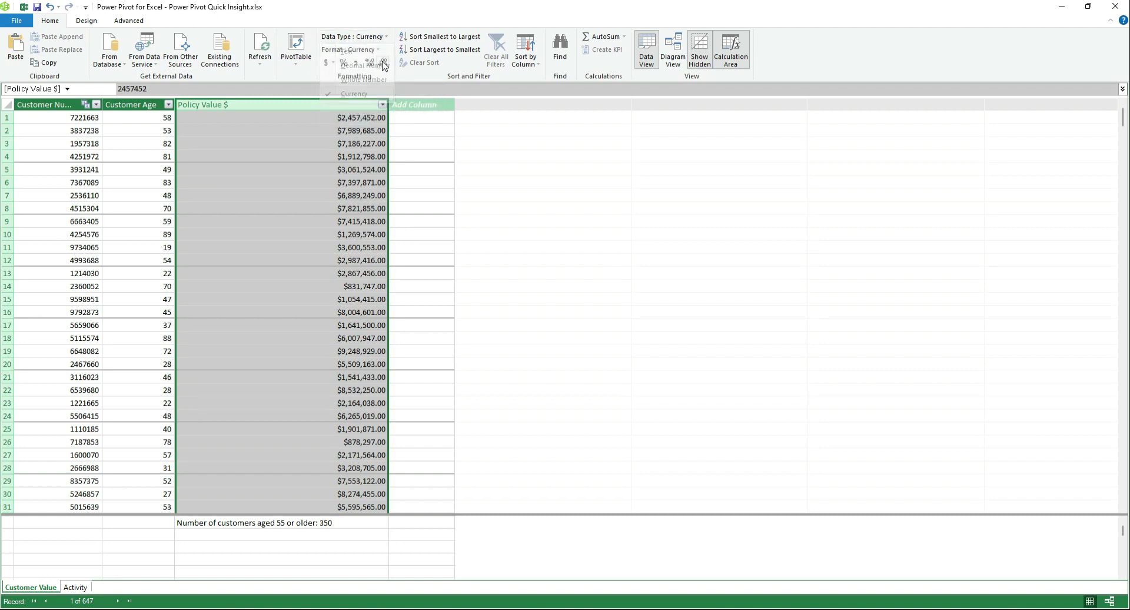
pyautogui.click(375, 50)
pyautogui.click(360, 107)
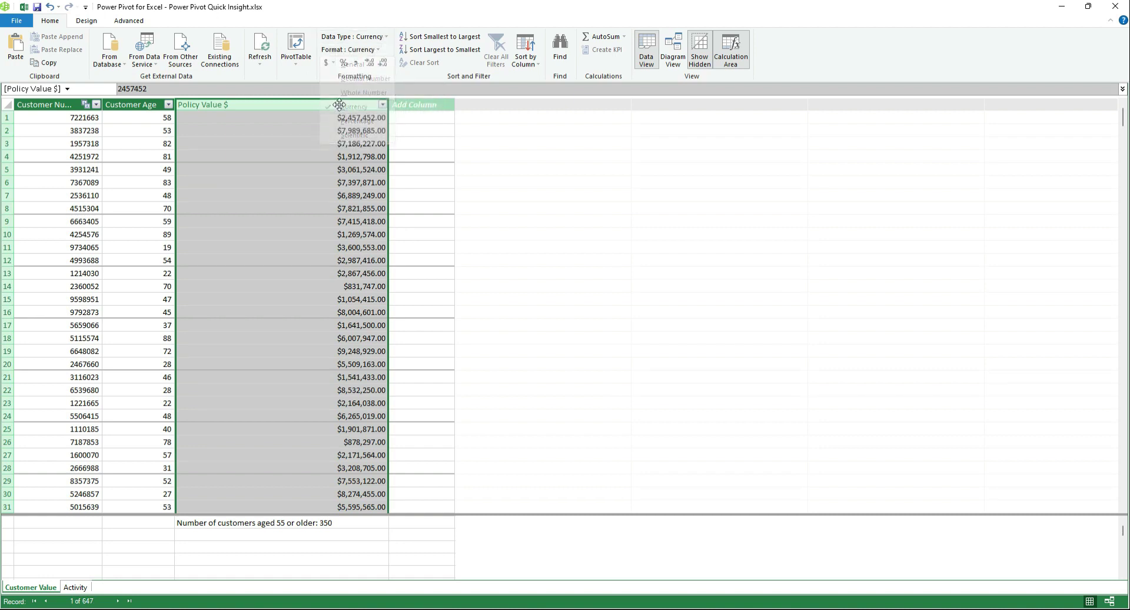
pyautogui.click(327, 63)
pyautogui.click(371, 76)
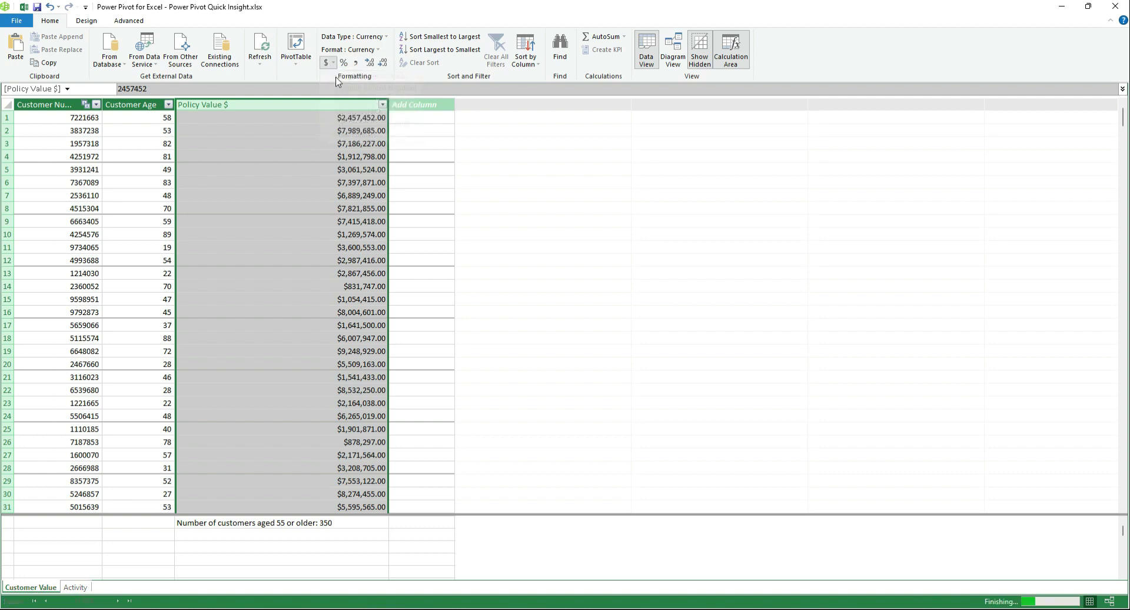
pyautogui.click(419, 168)
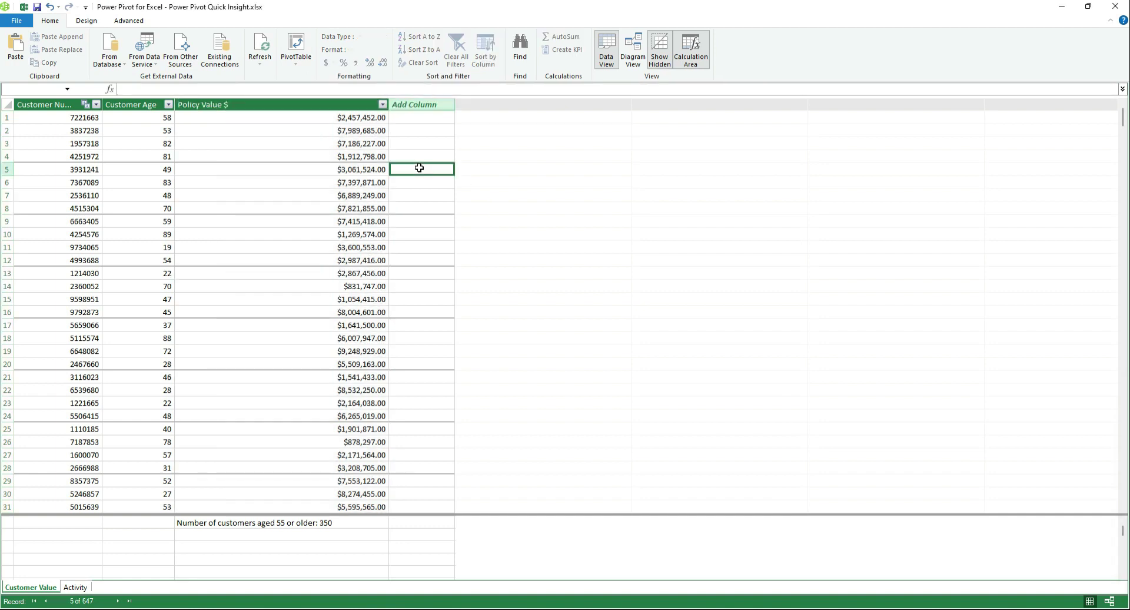
# Add the measure =sum('Customer Value'[Policy Value $]) in the calculation cell below the customer-count measure
pyautogui.click(333, 536)
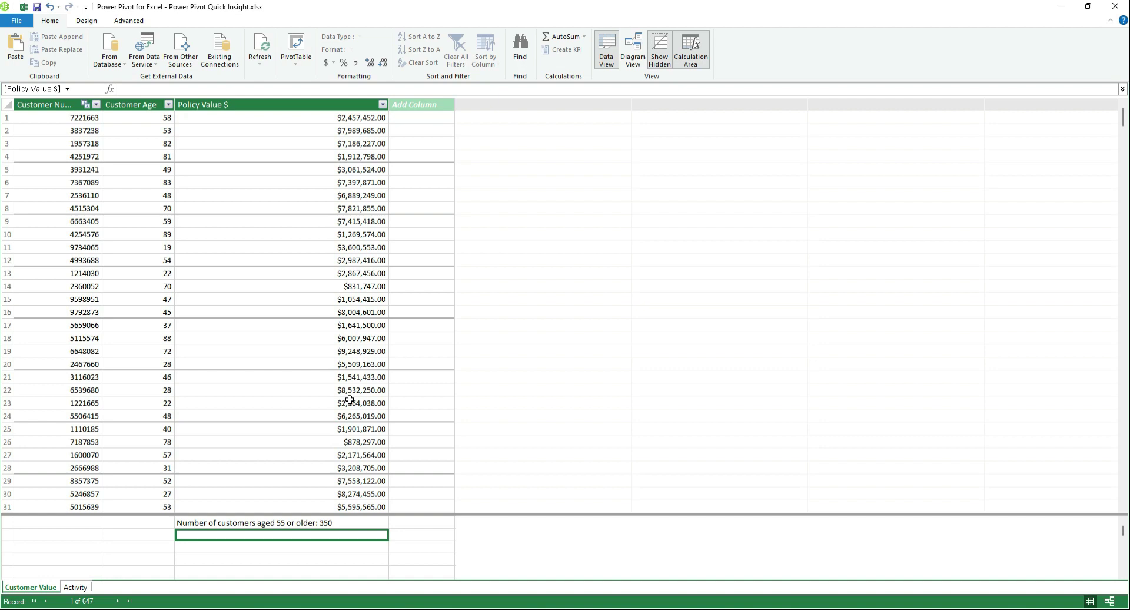
pyautogui.click(344, 88)
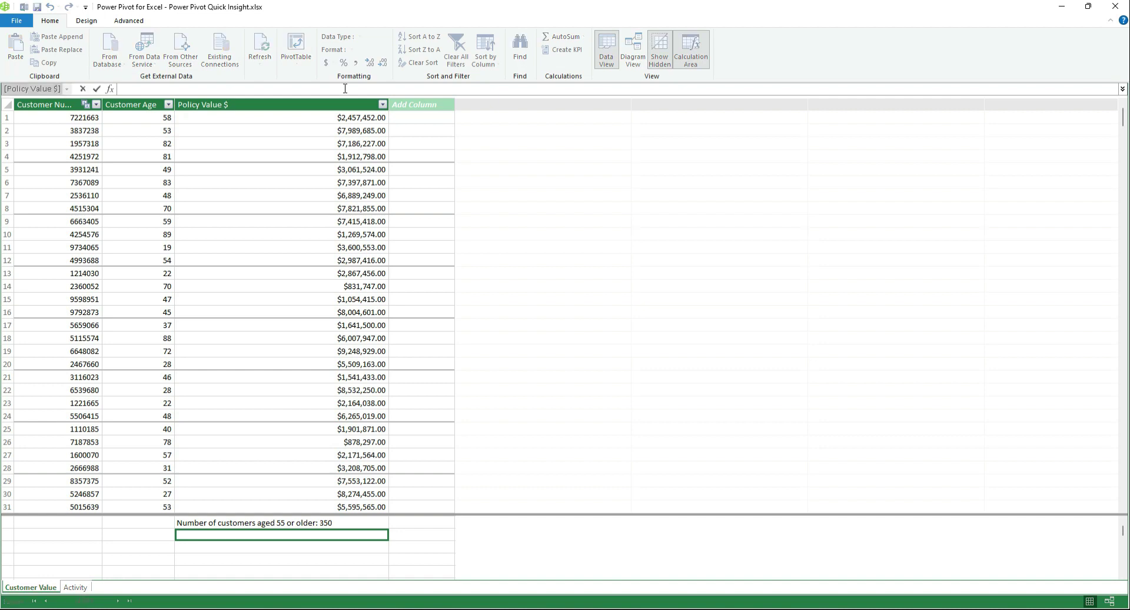
pyautogui.write('=su')
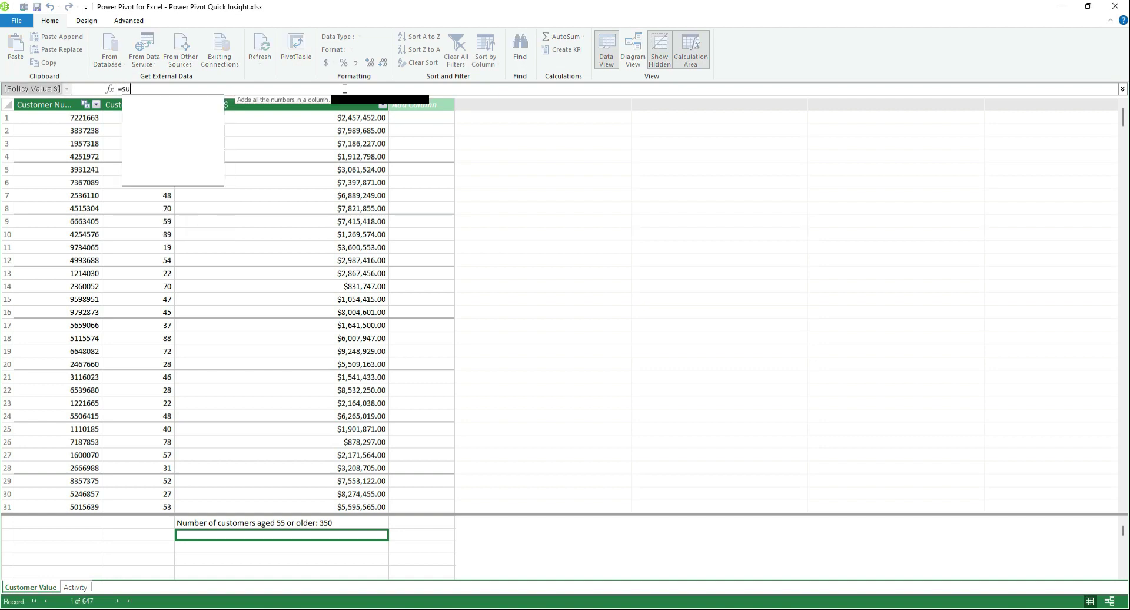
pyautogui.write('m(')
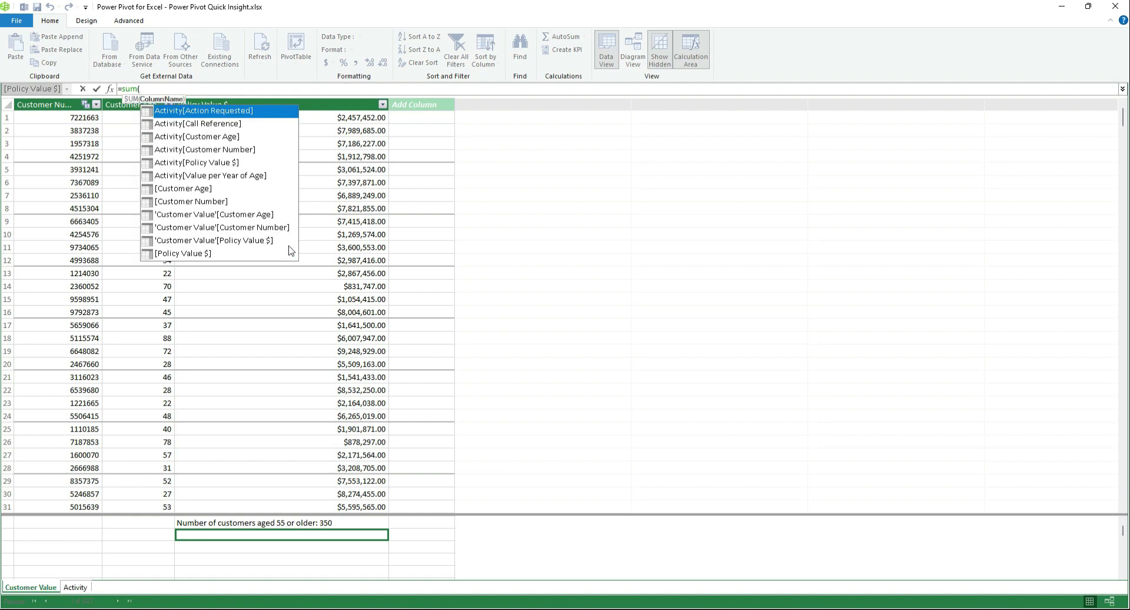
pyautogui.doubleClick(249, 242)
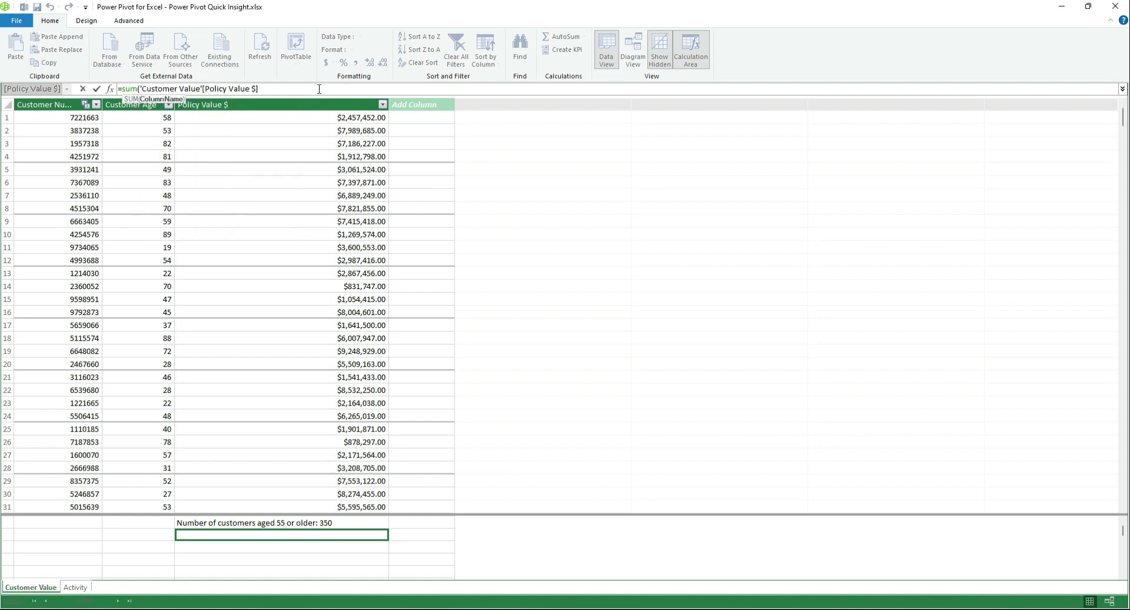
pyautogui.write(')')
pyautogui.press('Return')
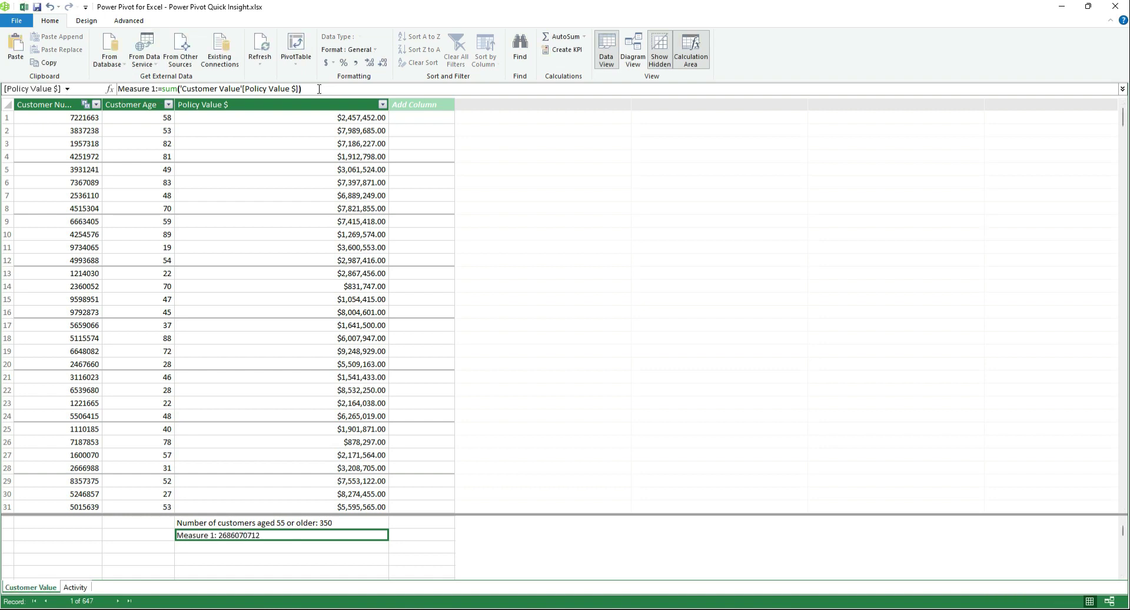
# Format the policy value sum measure as Currency with the $ English (United States) symbol
pyautogui.click(374, 52)
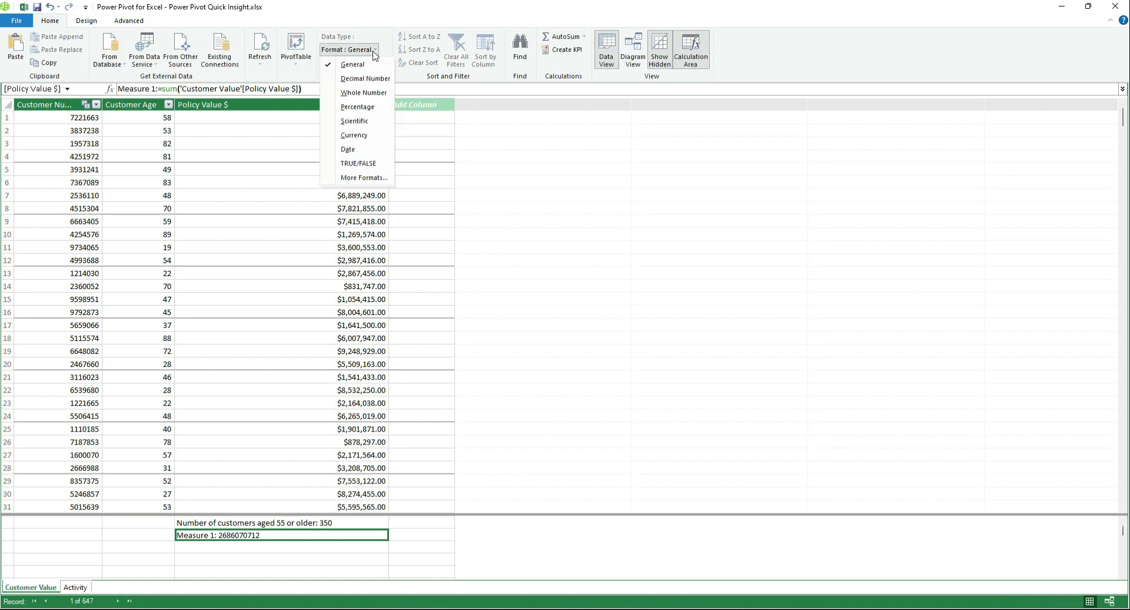
pyautogui.click(369, 136)
pyautogui.click(332, 63)
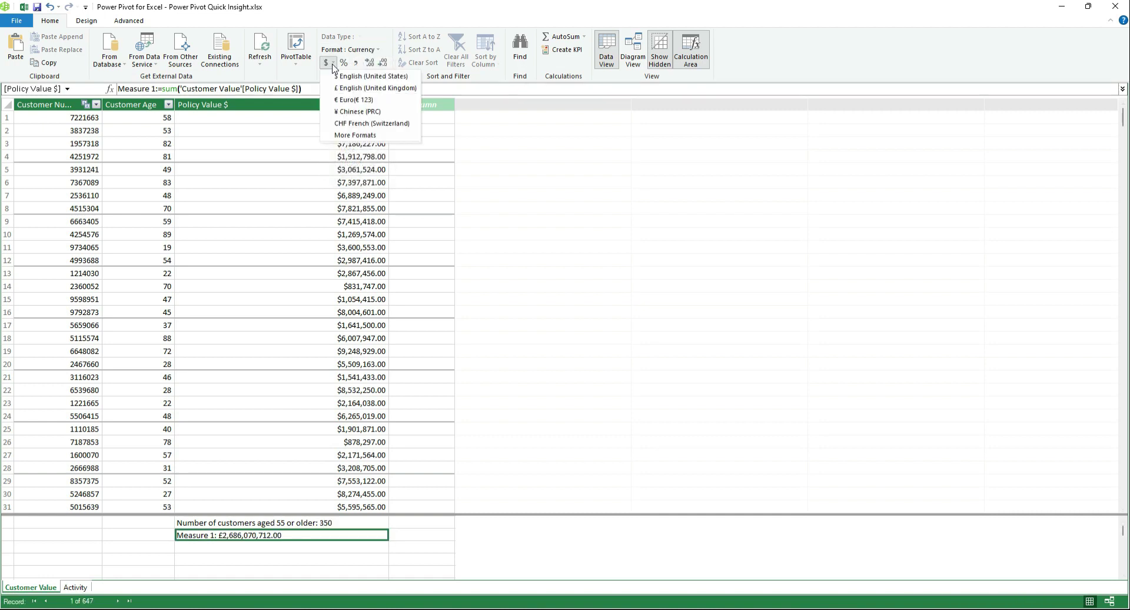
pyautogui.click(340, 76)
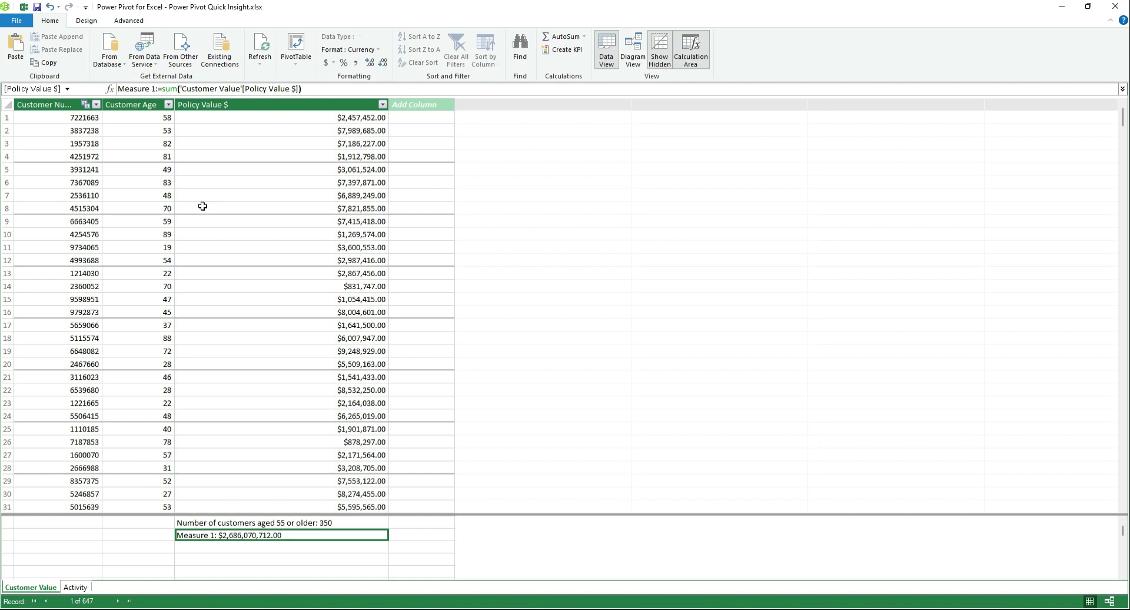
# Change the policy value sum measure's formula to =calculate(sum('Customer Value'[Policy Value $]),'Customer Value'[Customer Age]>=55)
pyautogui.click(163, 88)
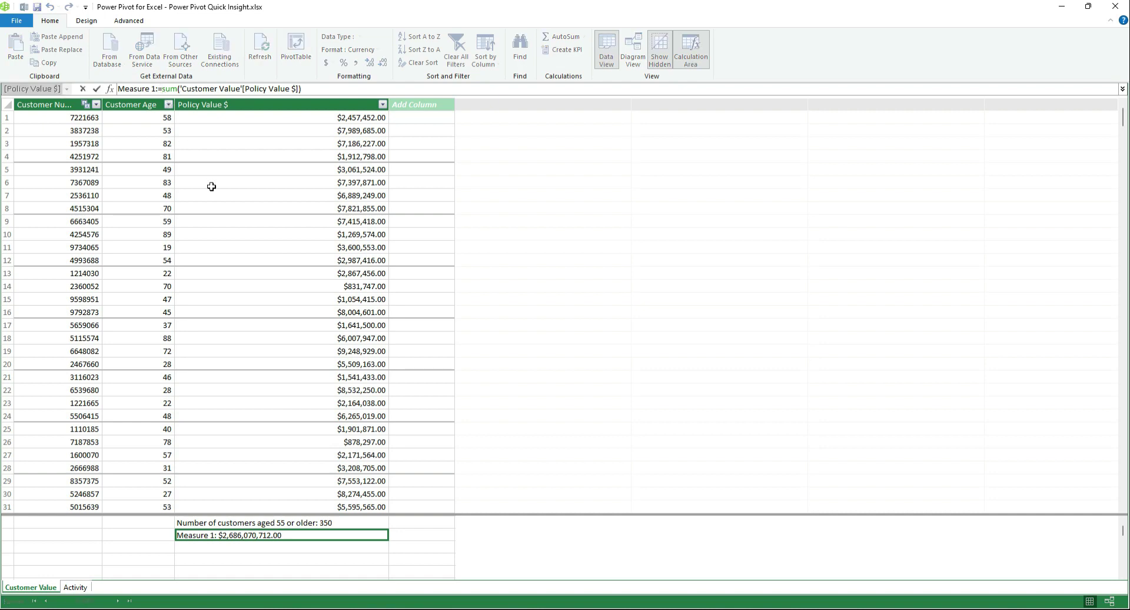
pyautogui.write('calculat')
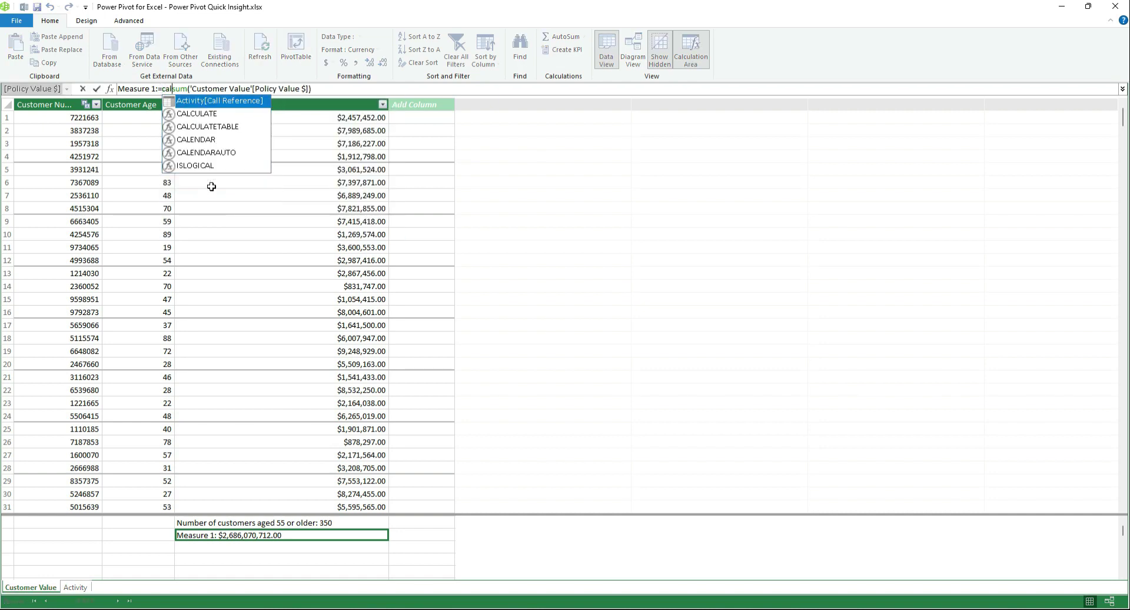
pyautogui.write('e')
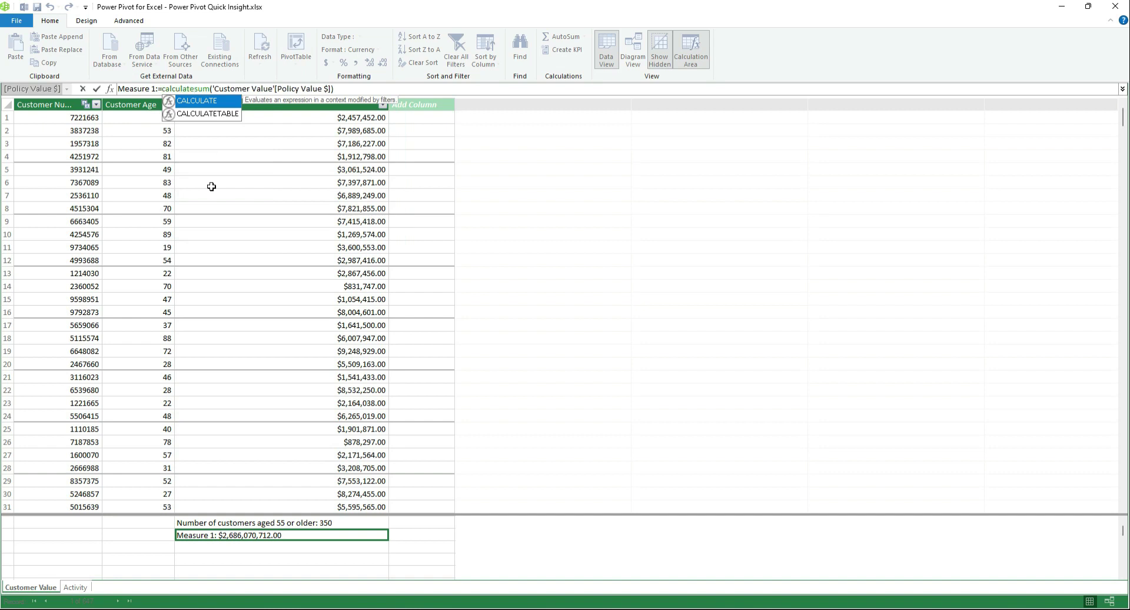
pyautogui.write('(')
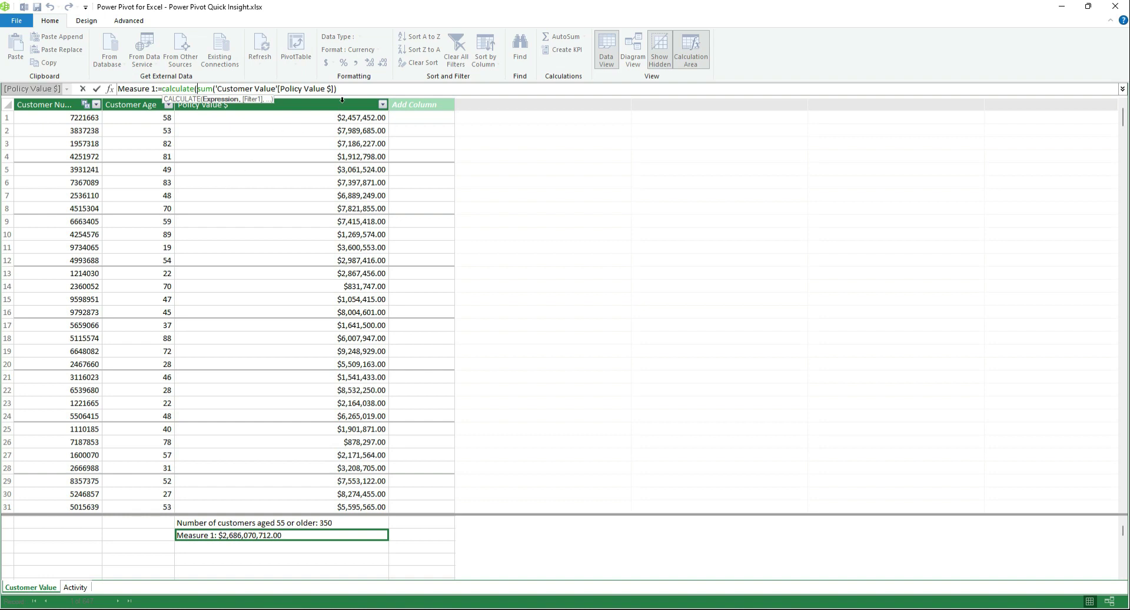
pyautogui.click(345, 88)
pyautogui.write(',')
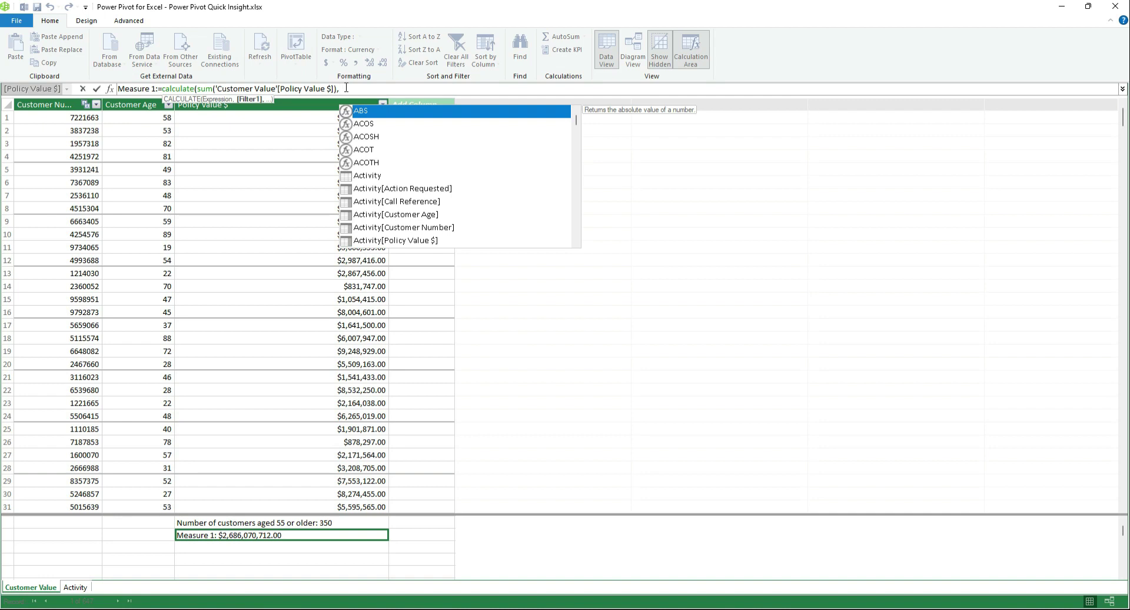
pyautogui.click(128, 103)
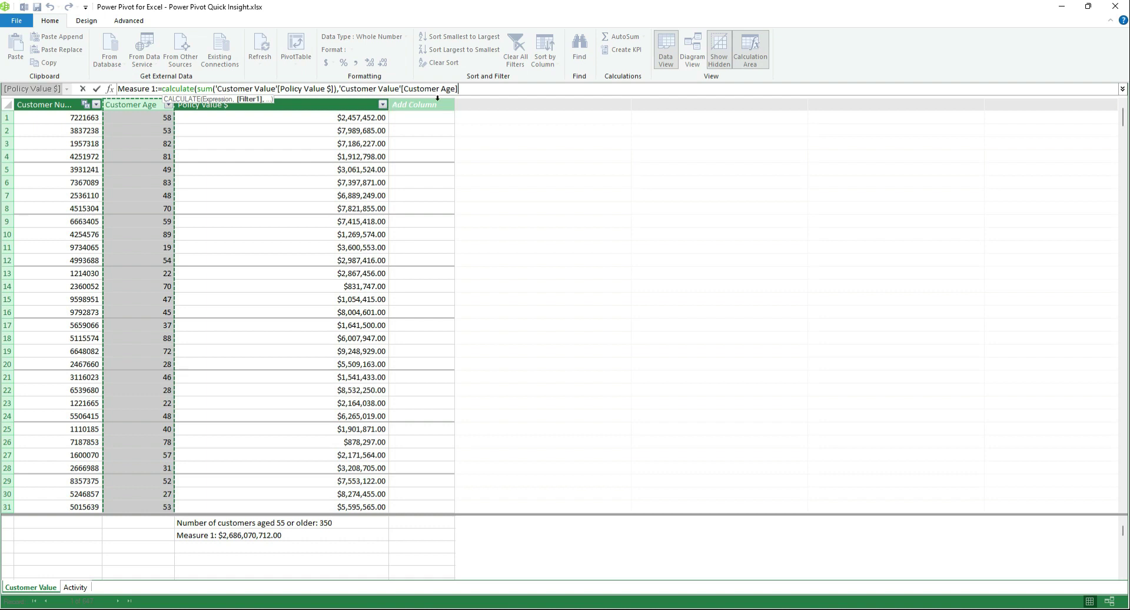
pyautogui.click(471, 88)
pyautogui.write('>=55)')
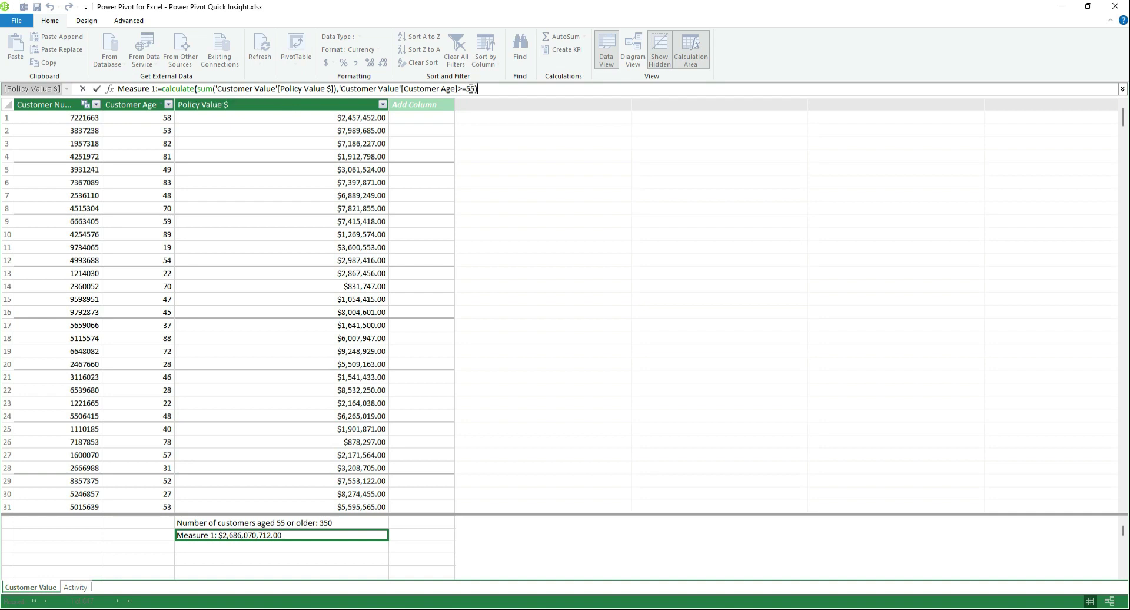
pyautogui.press('Return')
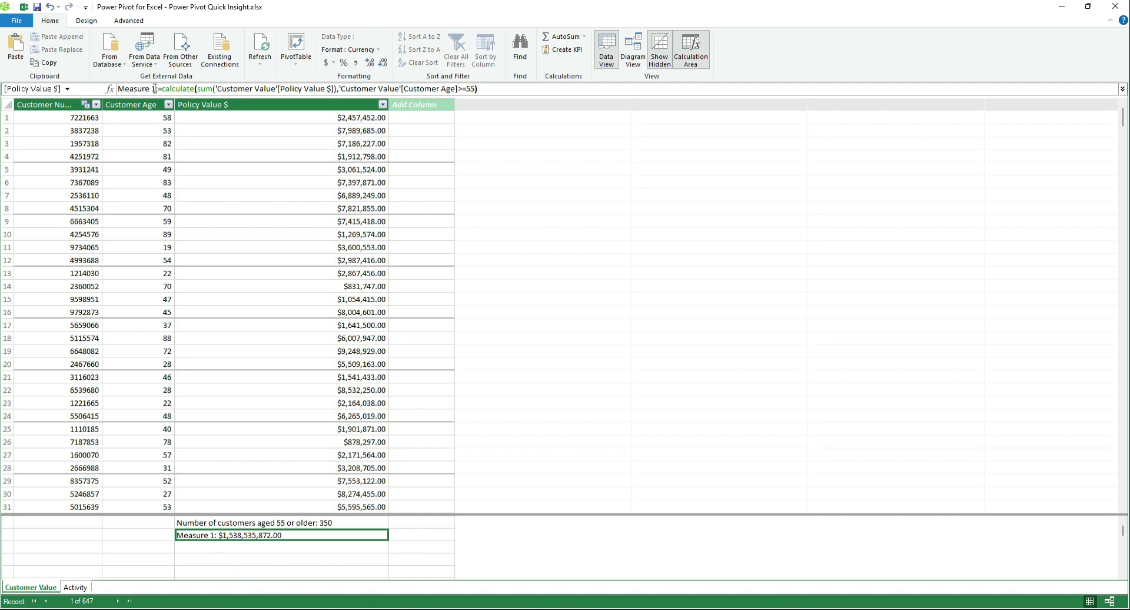
pyautogui.click(208, 550)
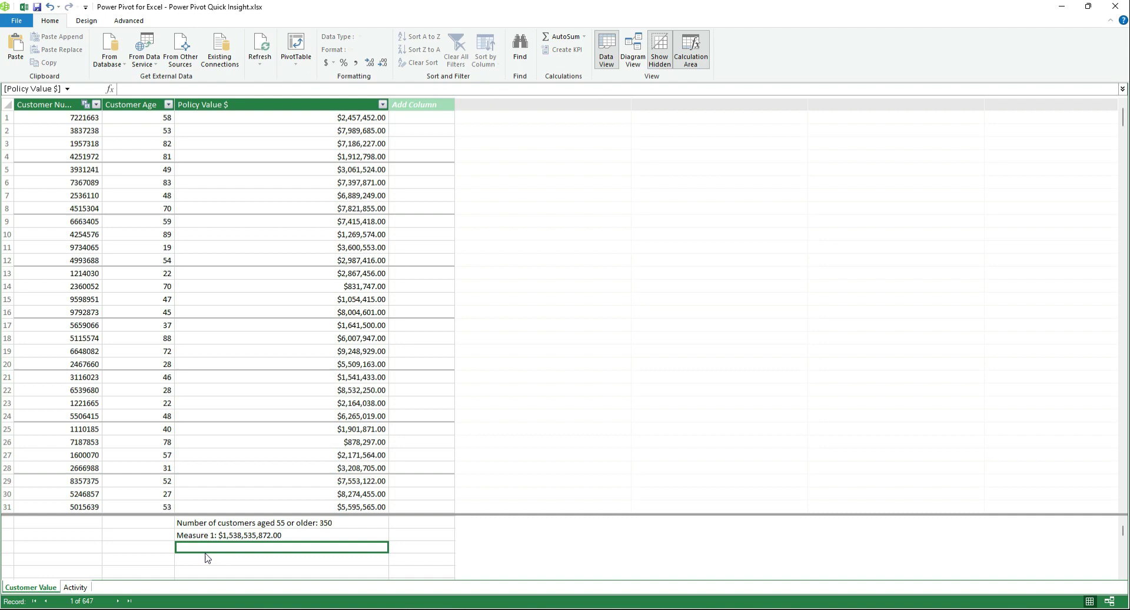